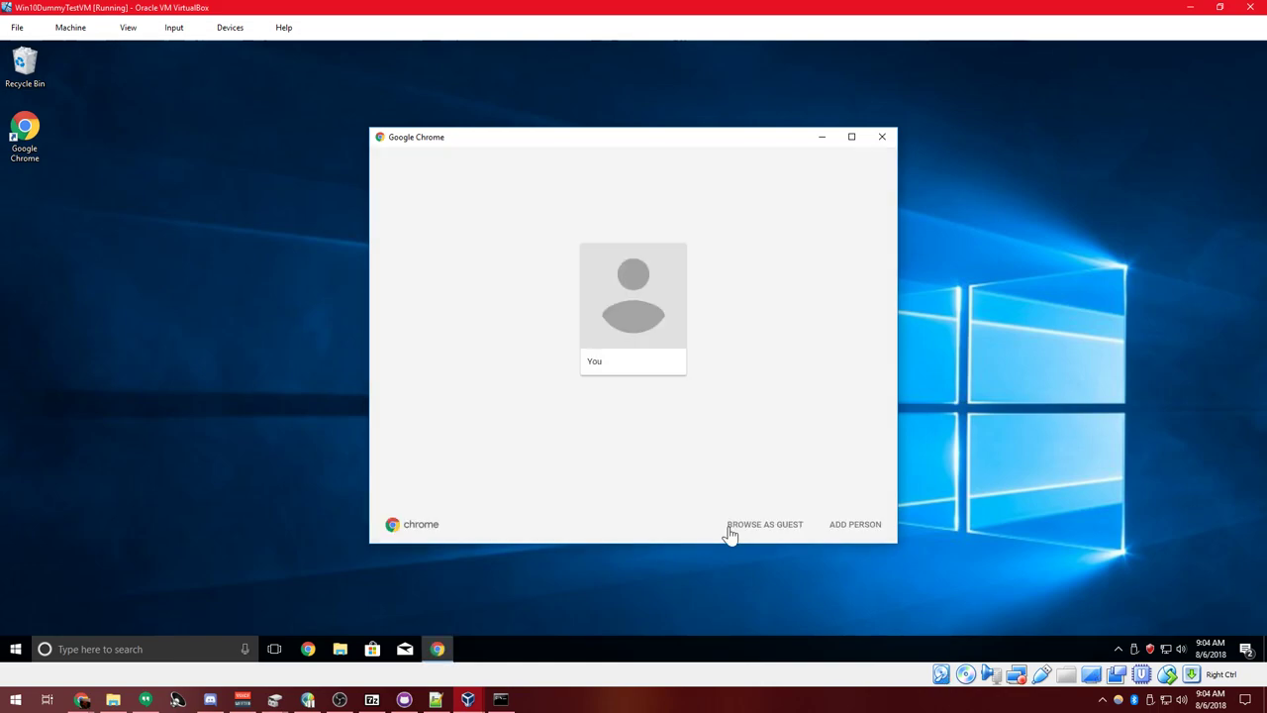
# Start a guest browsing session in Chrome and go to google.com.
pyautogui.click(732, 533)
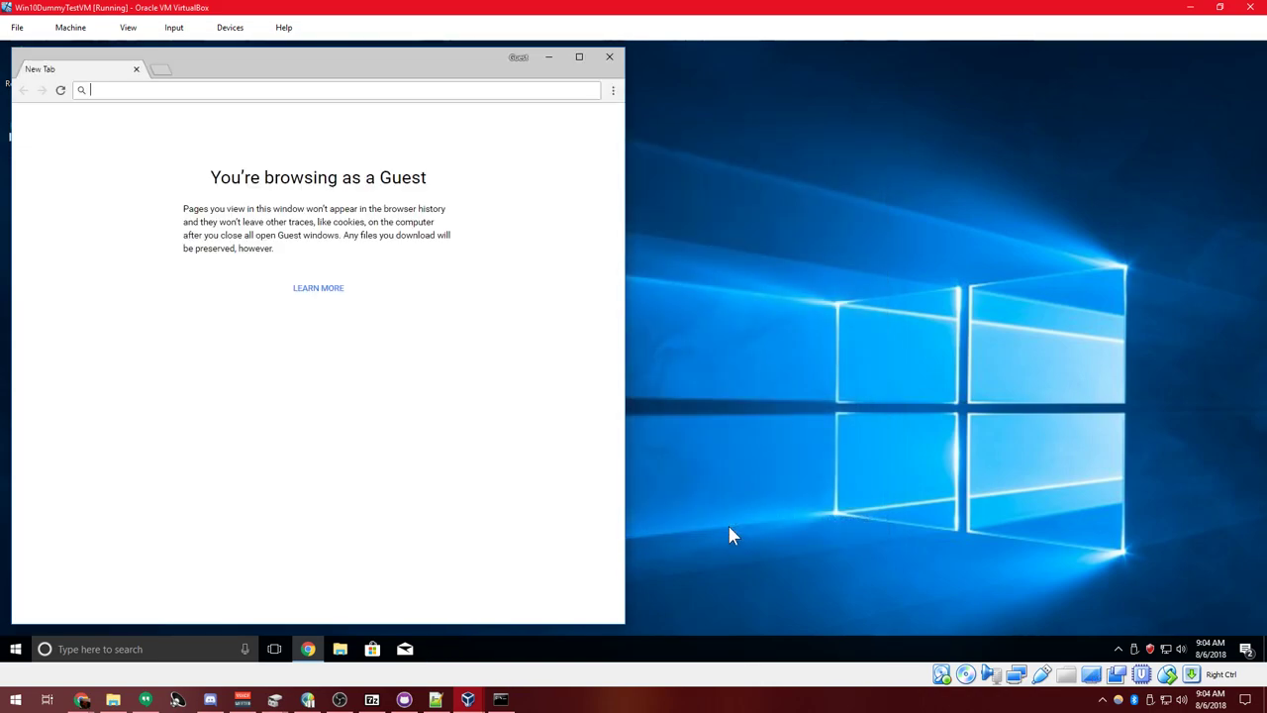
pyautogui.write('google.com')
pyautogui.press('Return')
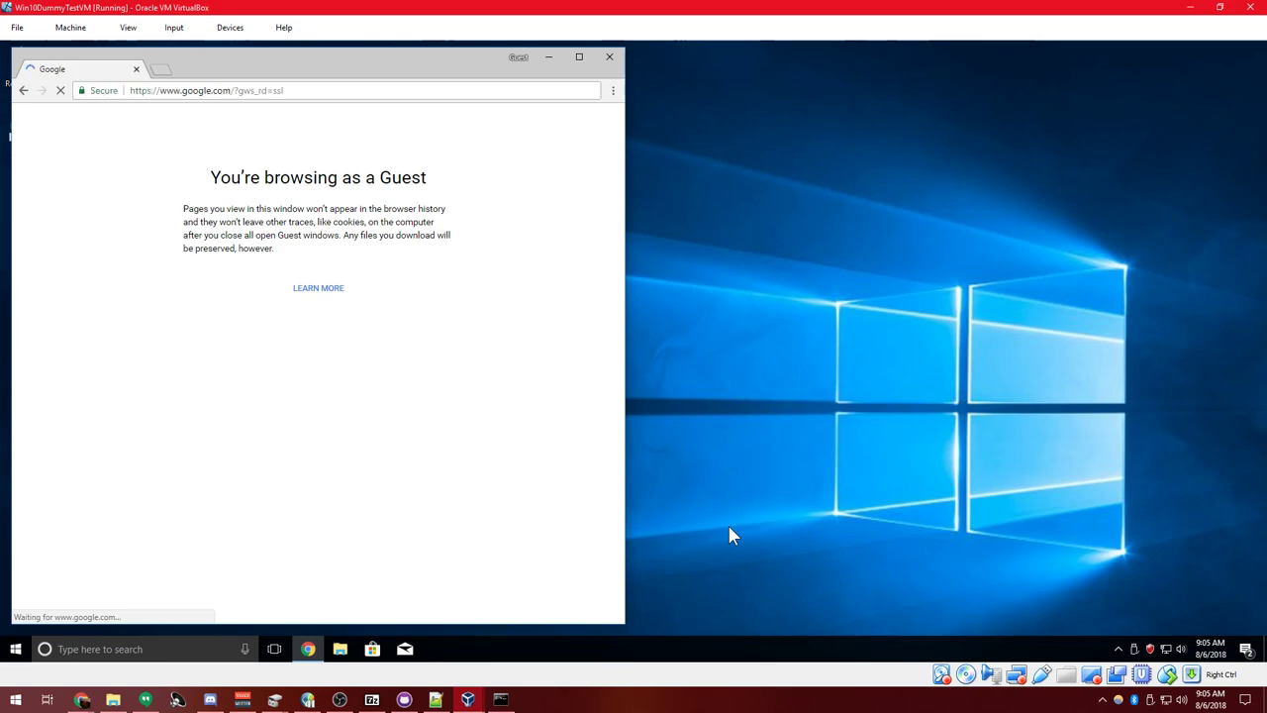
# Search for "jaymontana36 github" and open the vBoxVirtDevMod repository from that GitHub profile.
pyautogui.write('jaymo')
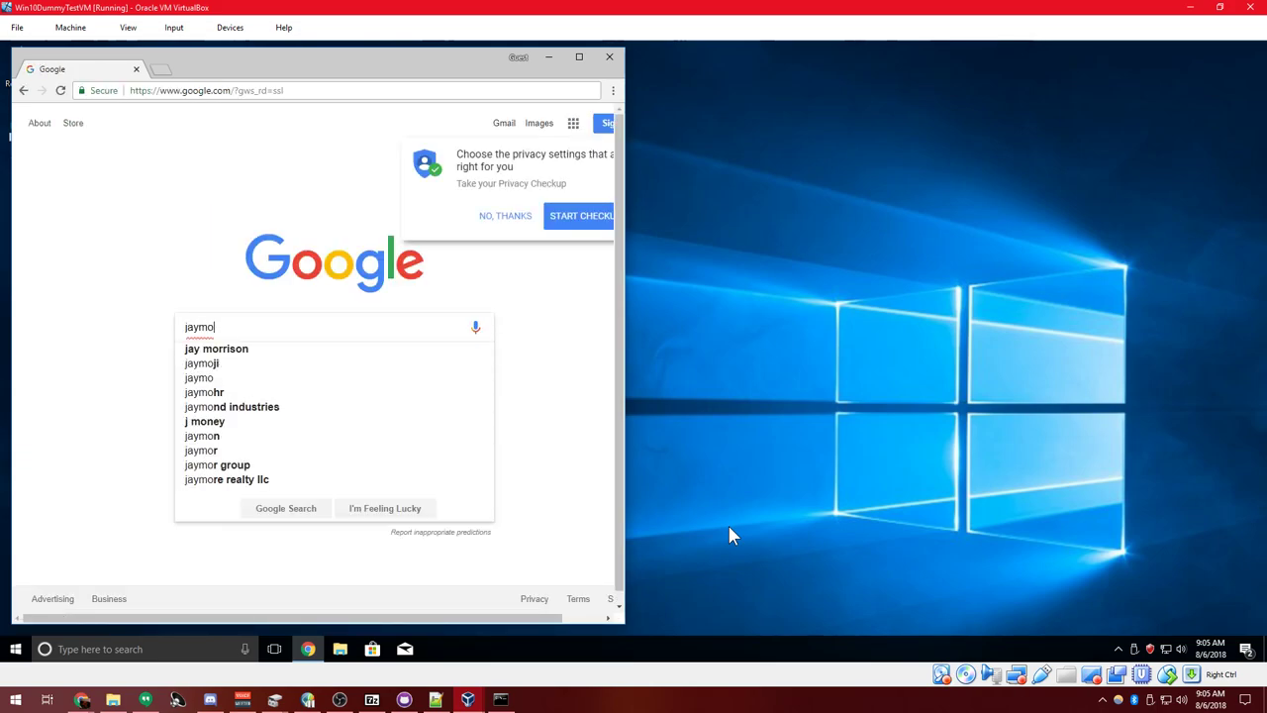
pyautogui.write('ntana36 github')
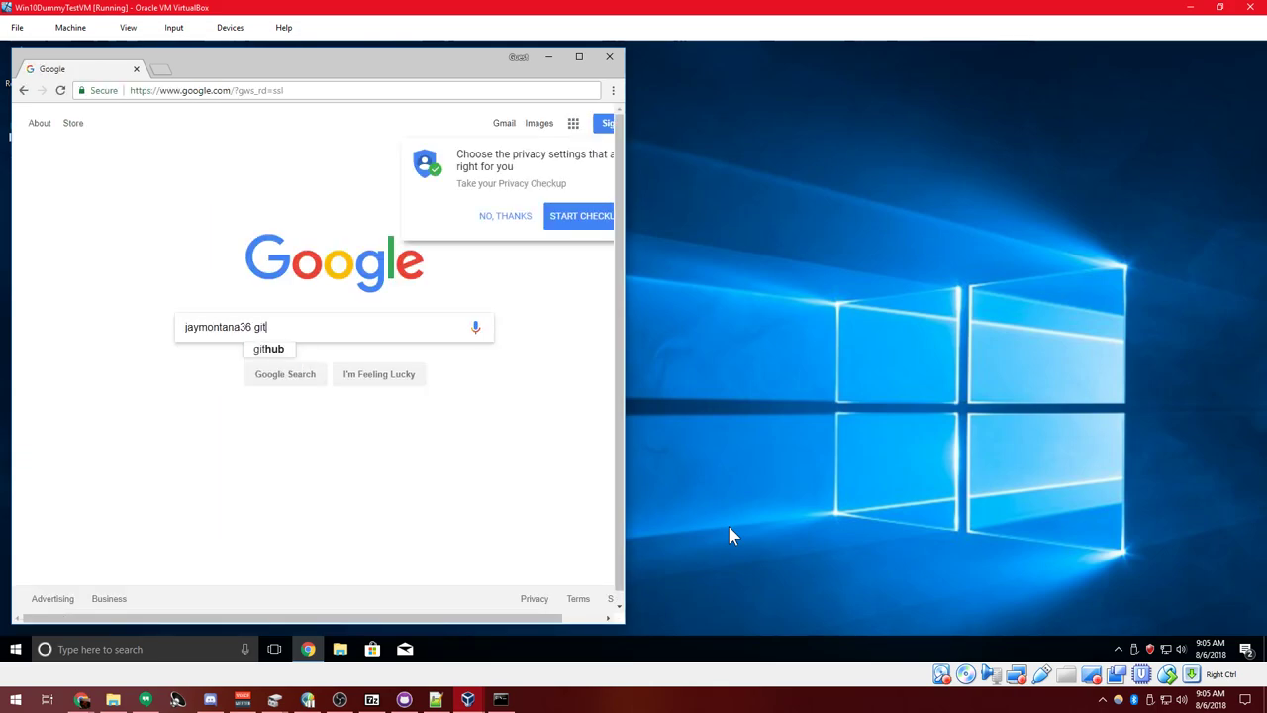
pyautogui.press('Return')
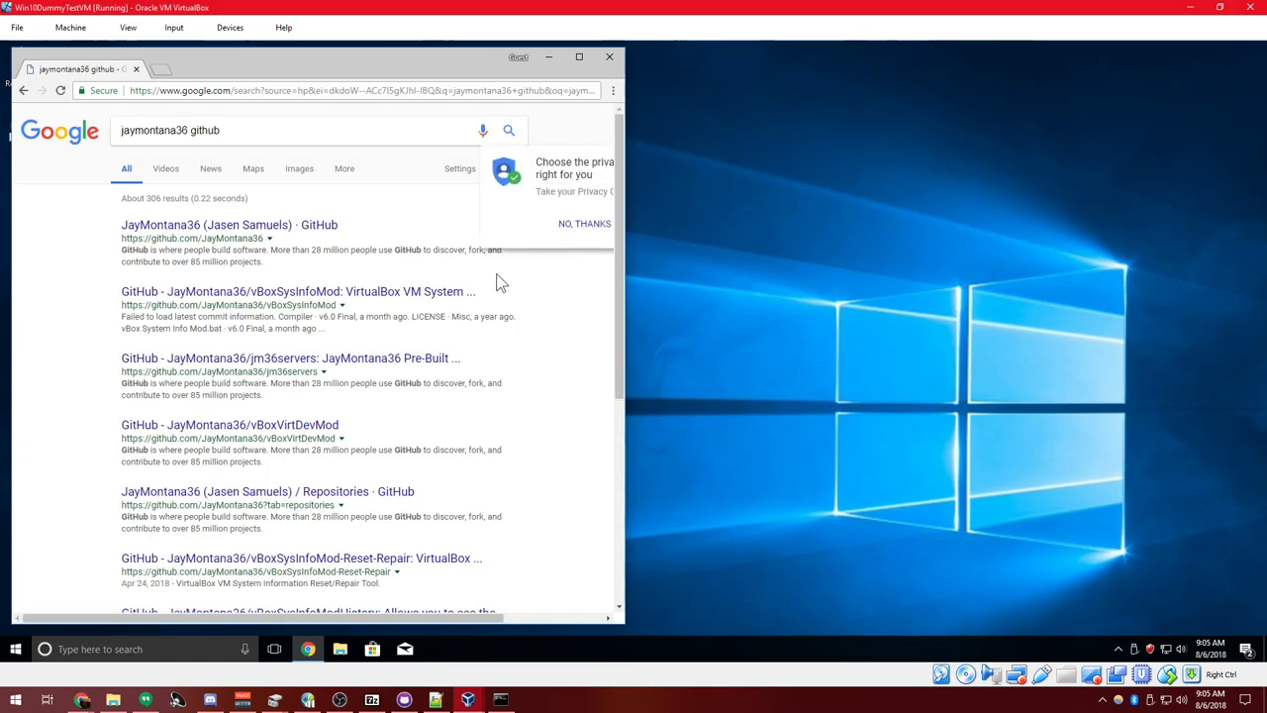
pyautogui.click(326, 235)
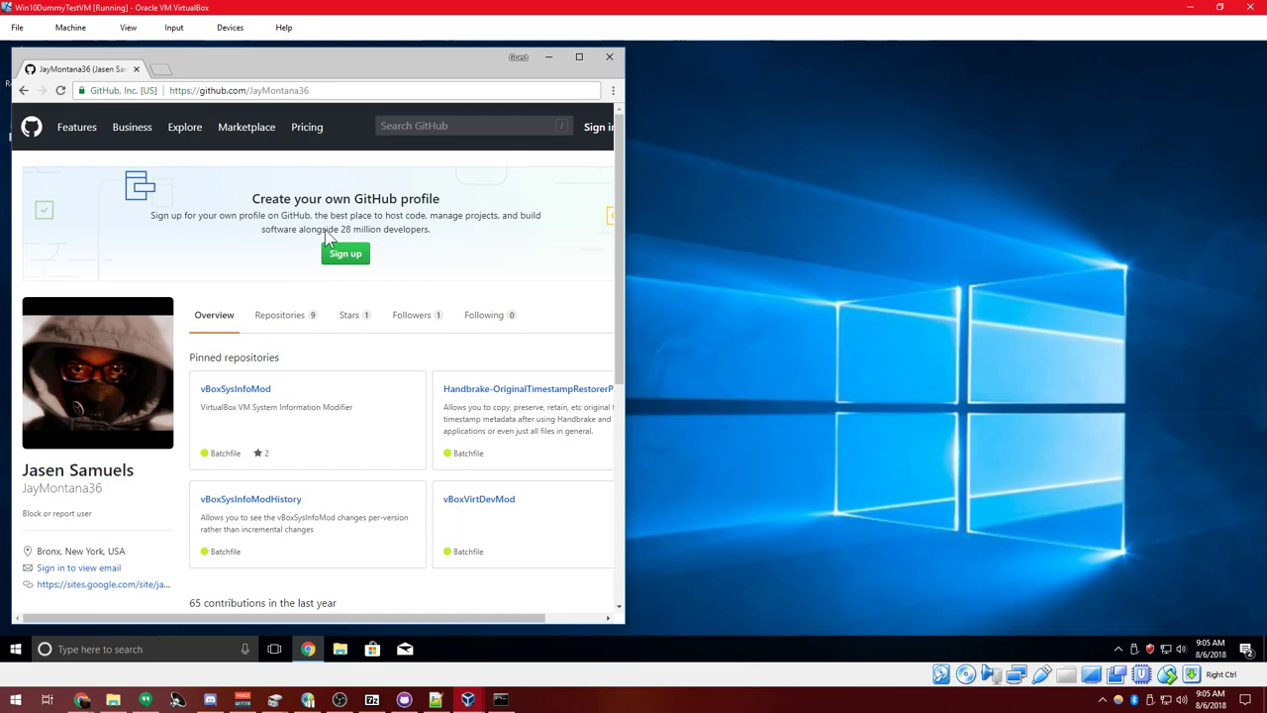
pyautogui.click(490, 502)
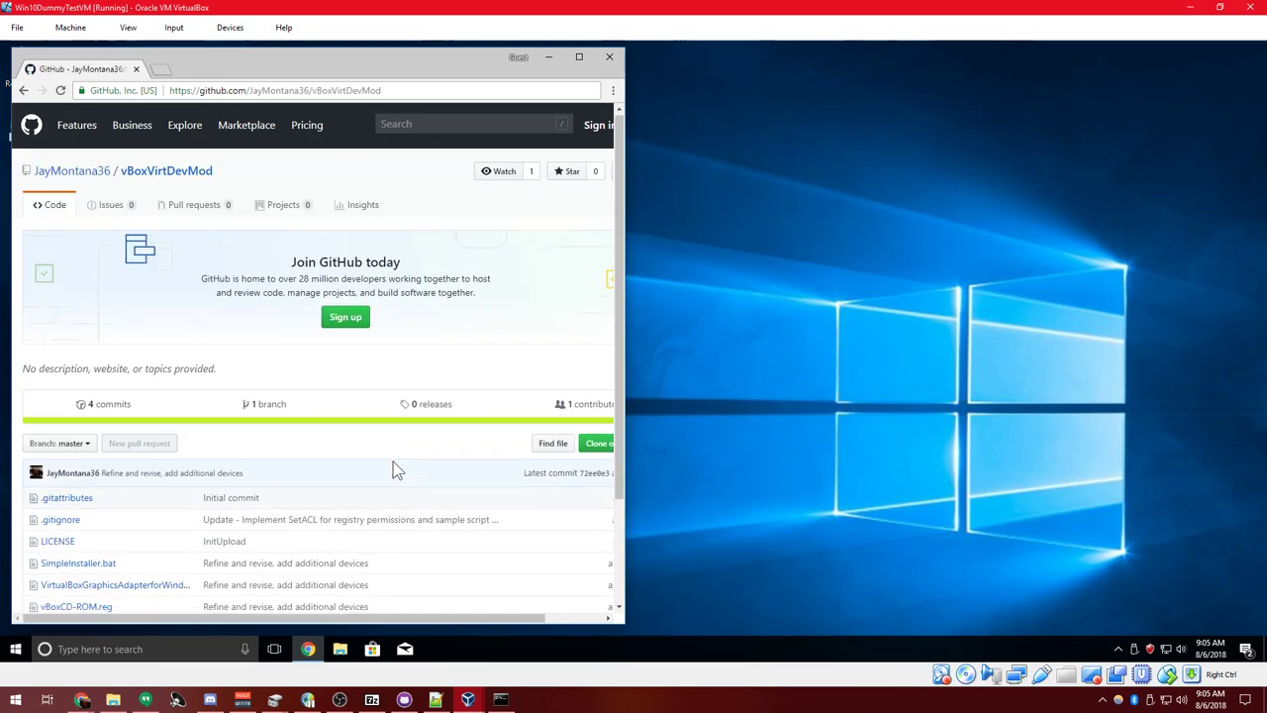
# Download the vBoxVirtDevMod repository as a ZIP file.
pyautogui.scroll(-3, 393, 461)
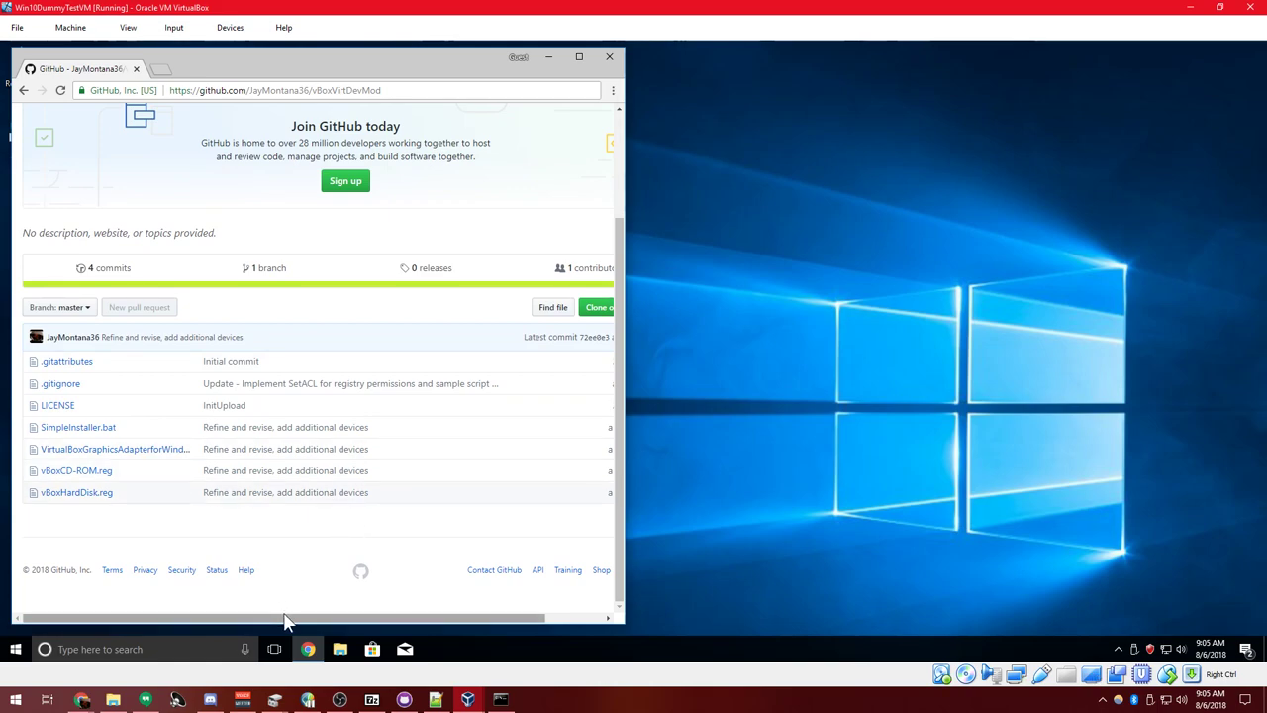
pyautogui.moveTo(284, 620); pyautogui.dragTo(406, 617)
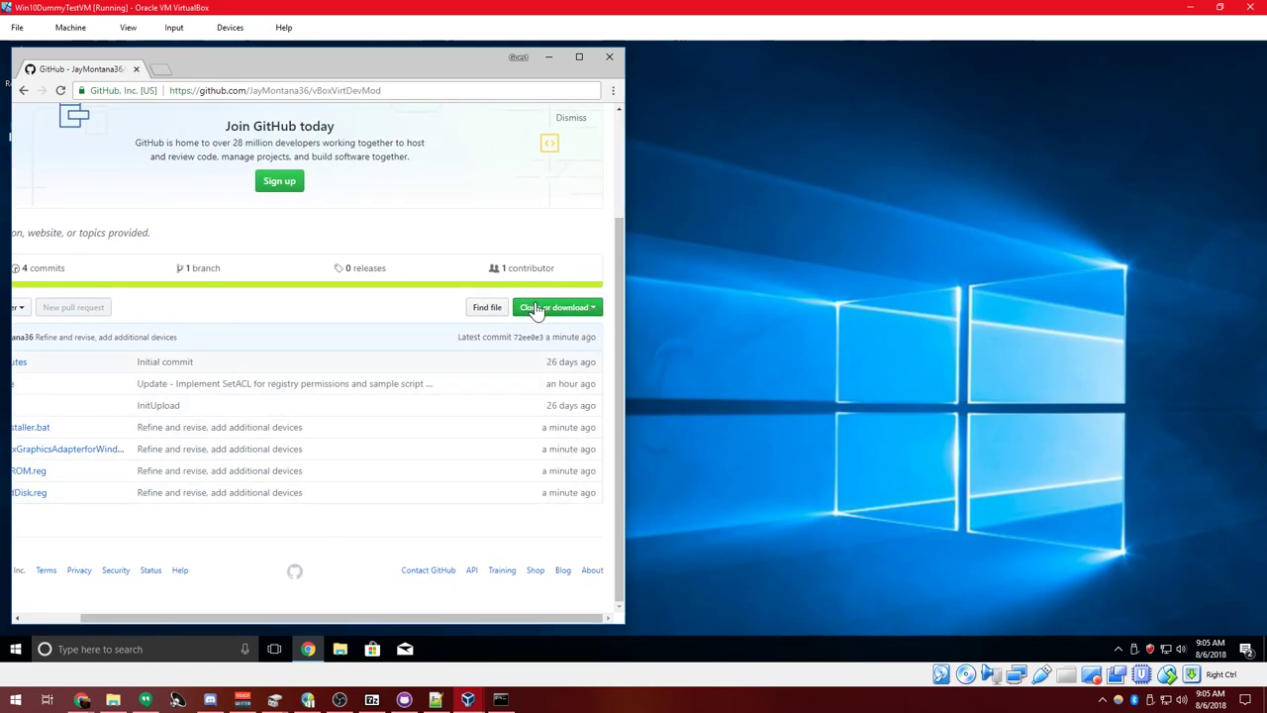
pyautogui.click(535, 315)
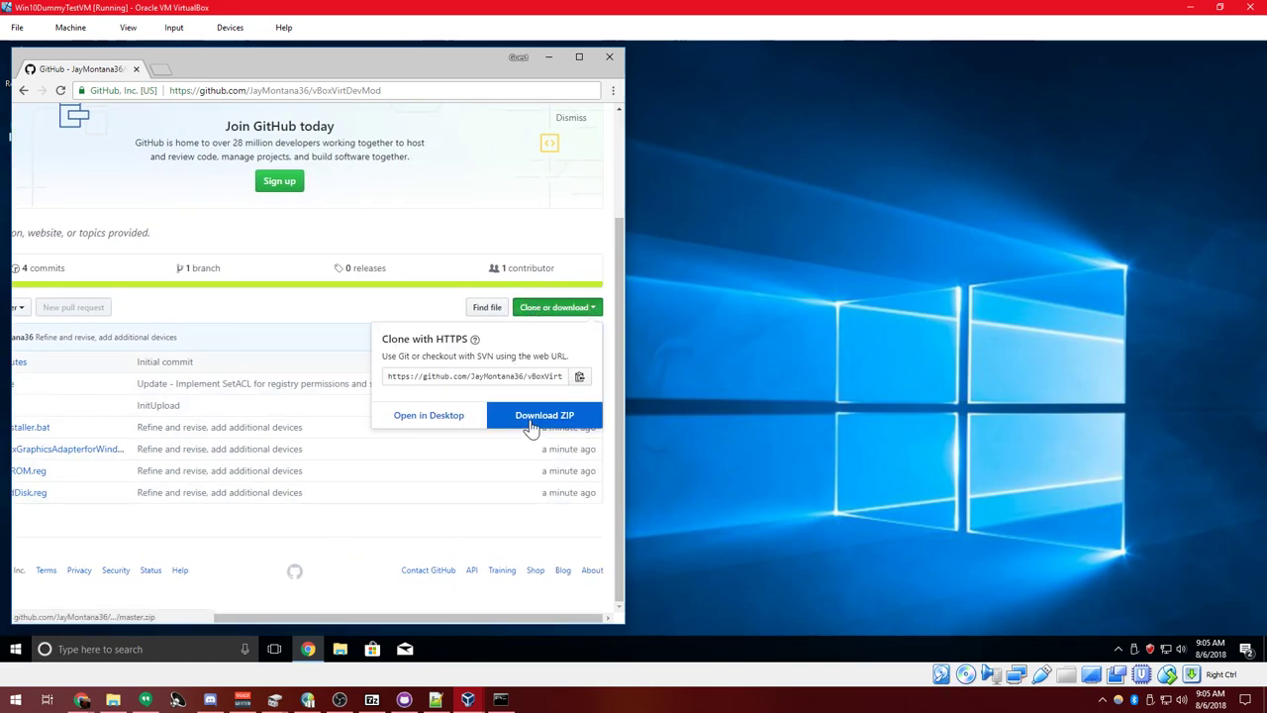
pyautogui.click(531, 420)
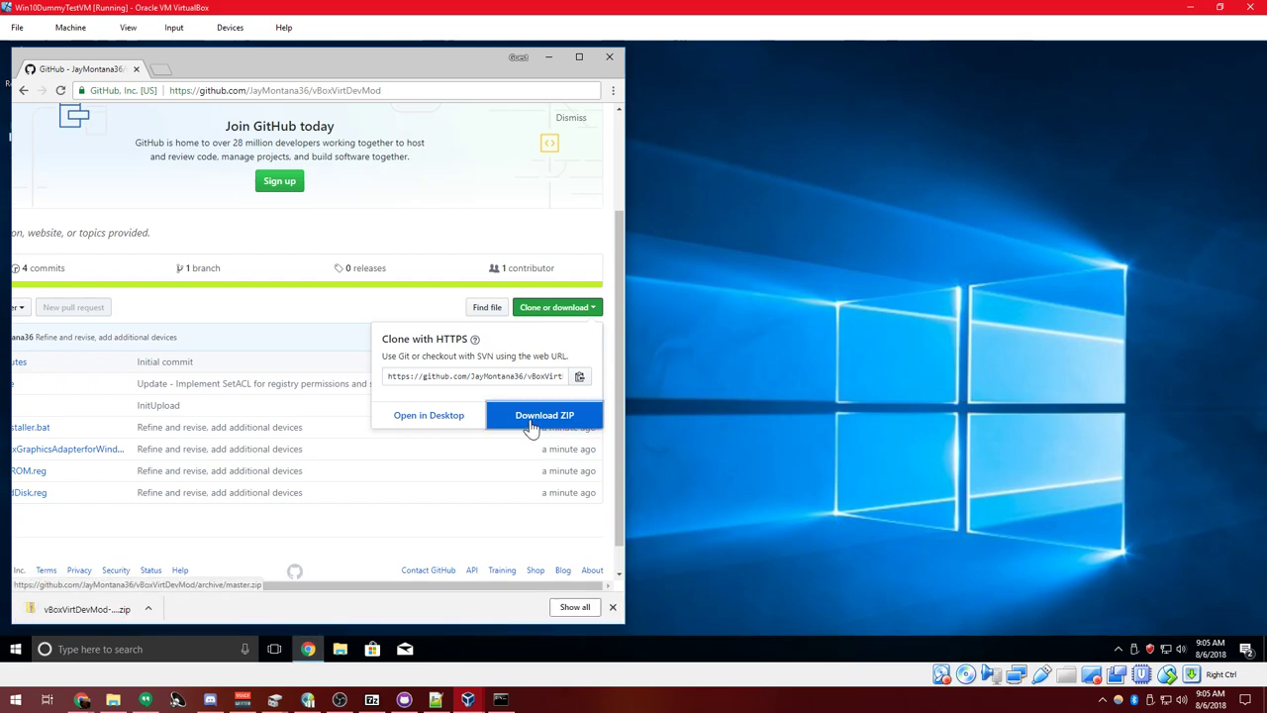
# Extract the vBoxVirtDevMod-master folder from the downloaded ZIP to the desktop, and close the browser and archive windows.
pyautogui.click(87, 601)
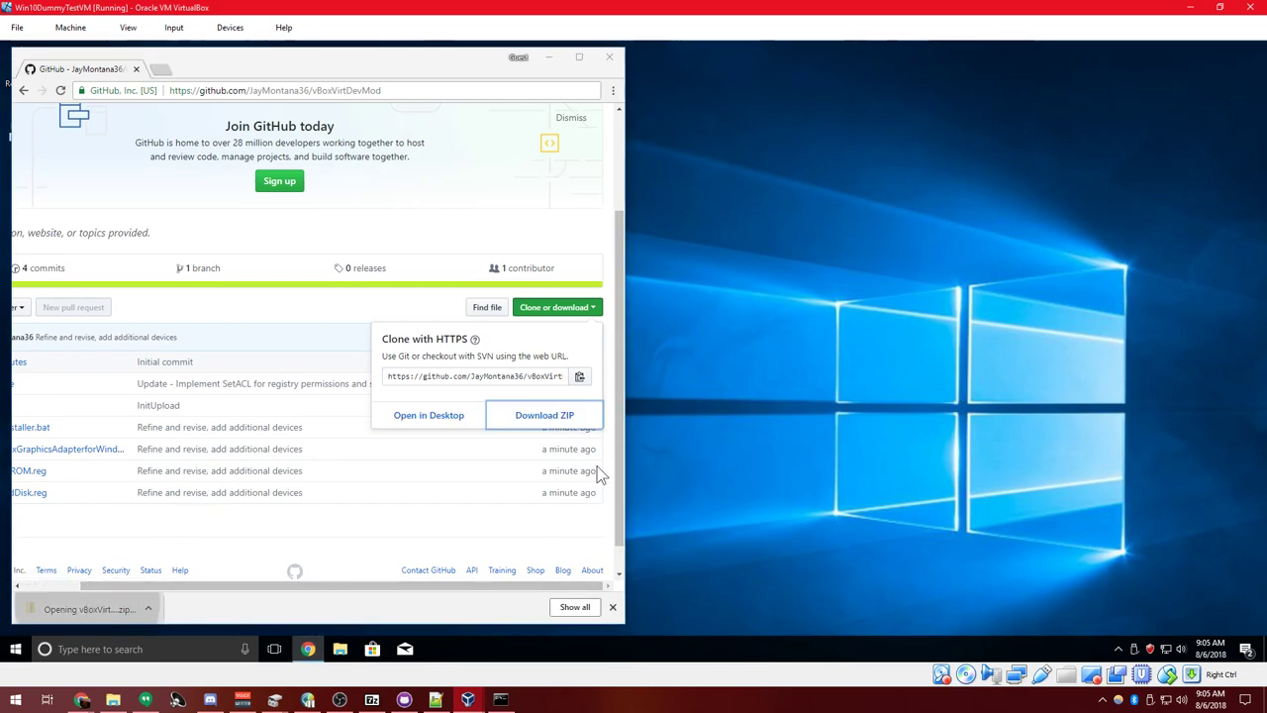
pyautogui.click(609, 57)
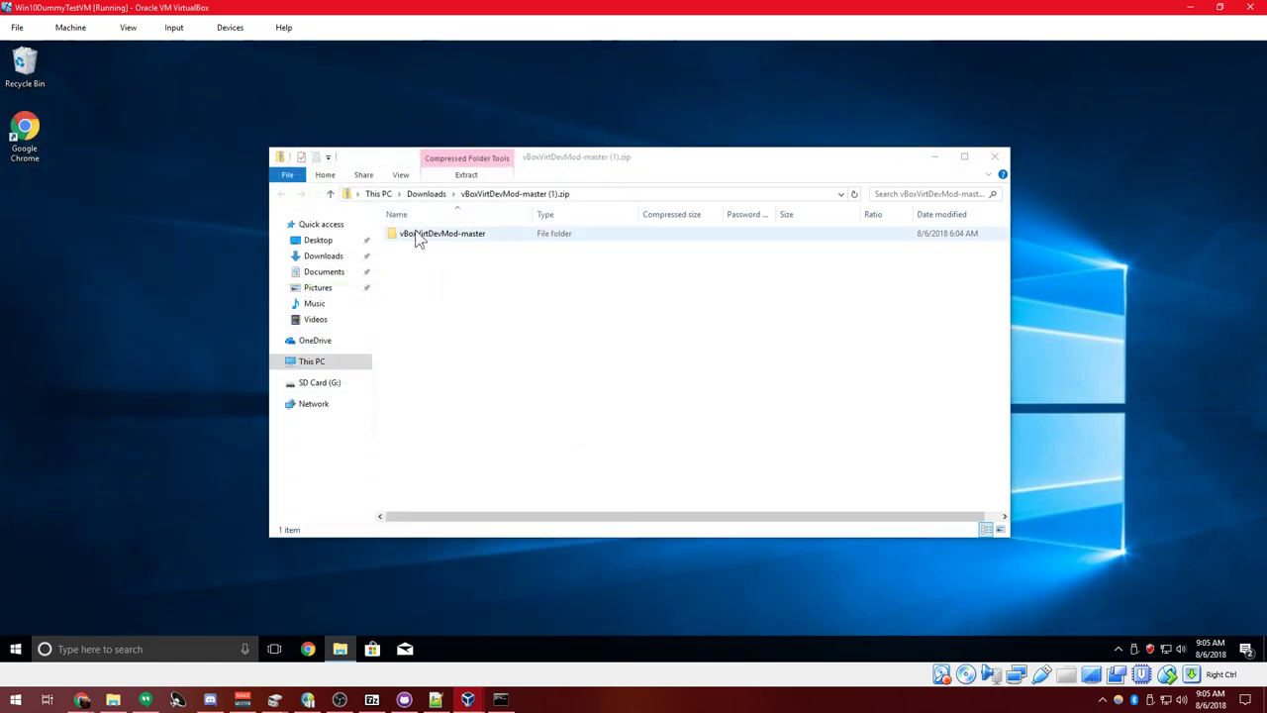
pyautogui.moveTo(416, 235); pyautogui.dragTo(25, 225)
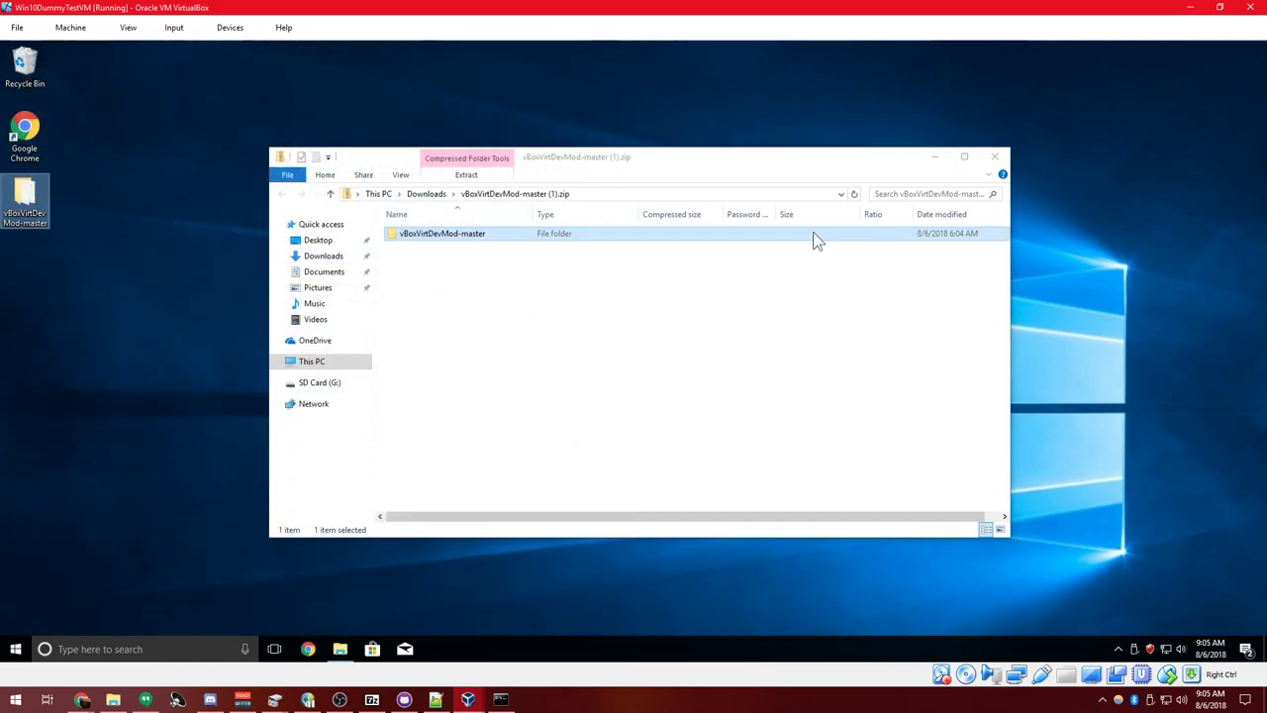
pyautogui.click(995, 157)
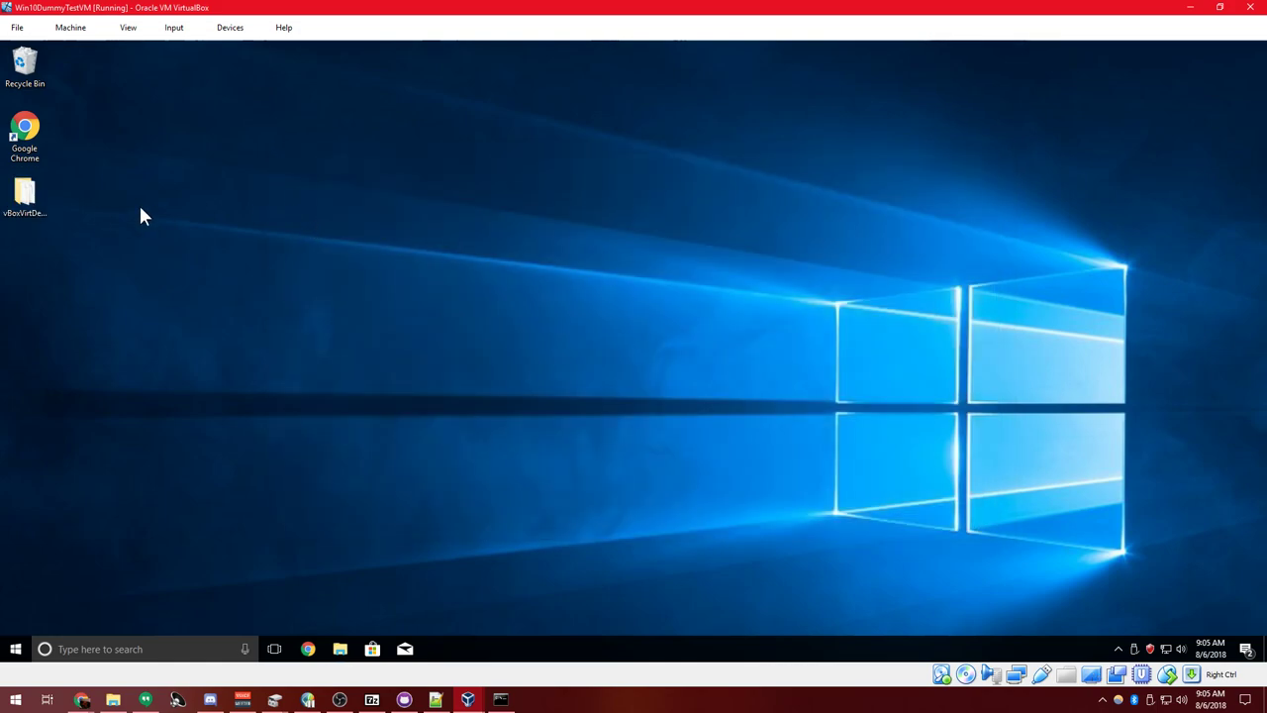
# Copy SetACL.exe from the host computer into the vBoxVirtDevMod-master folder on the virtual machine's desktop.
pyautogui.doubleClick(28, 203)
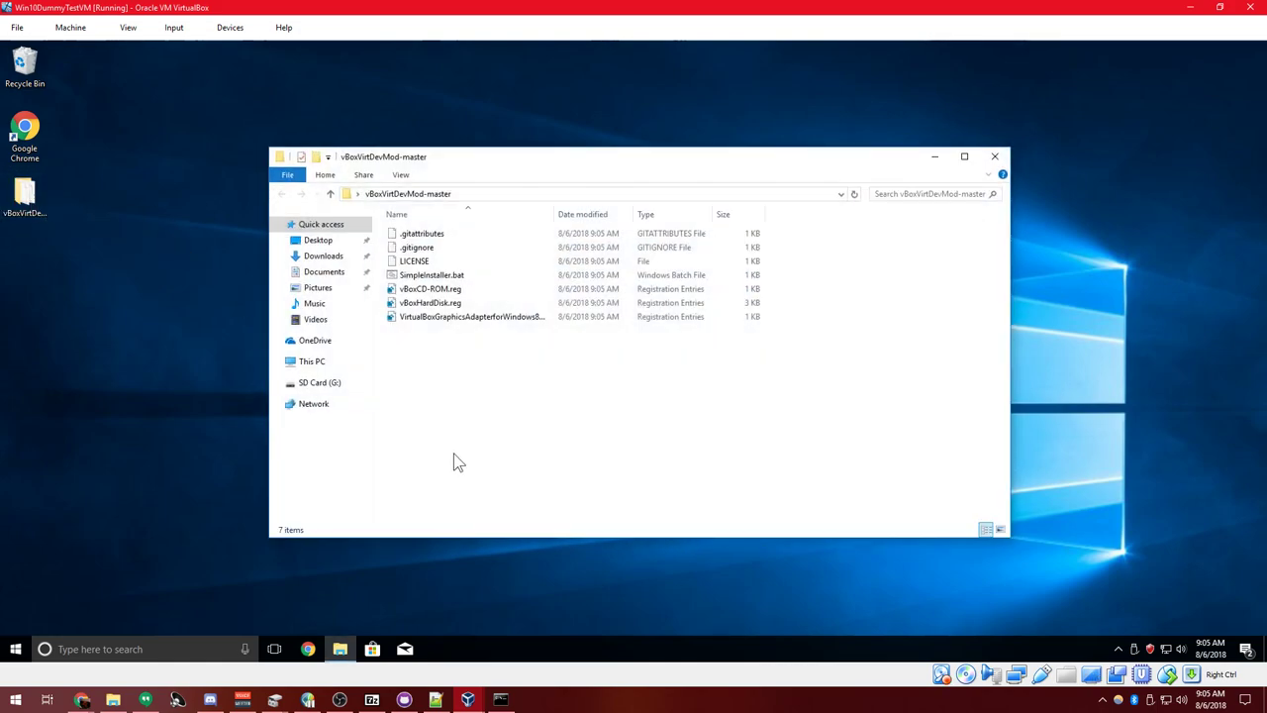
pyautogui.moveTo(112, 699)
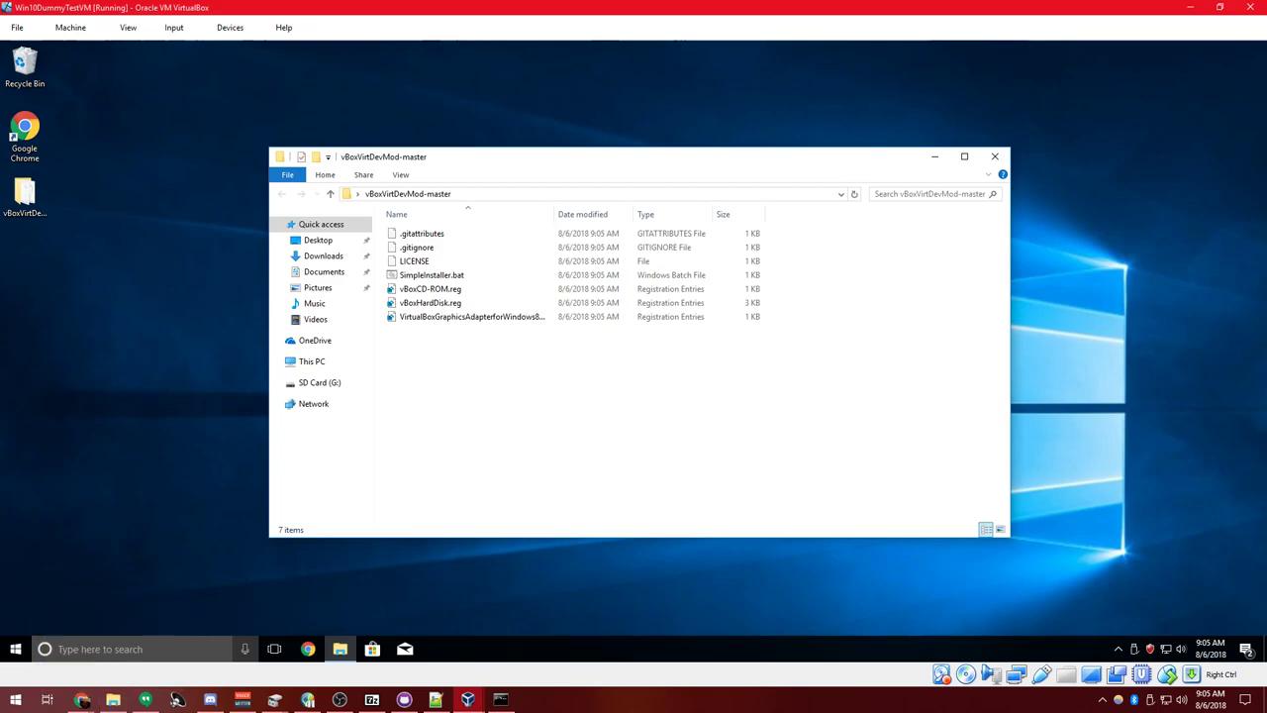
pyautogui.click(112, 700)
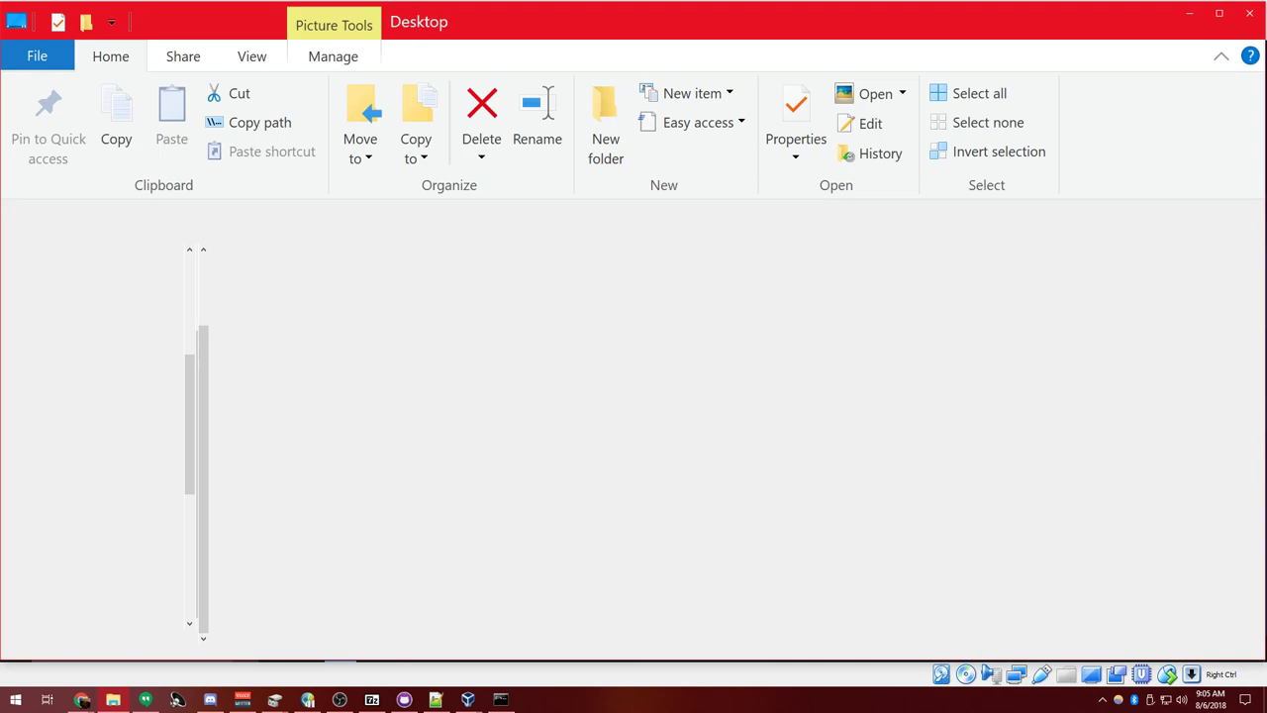
pyautogui.press('super+Down')
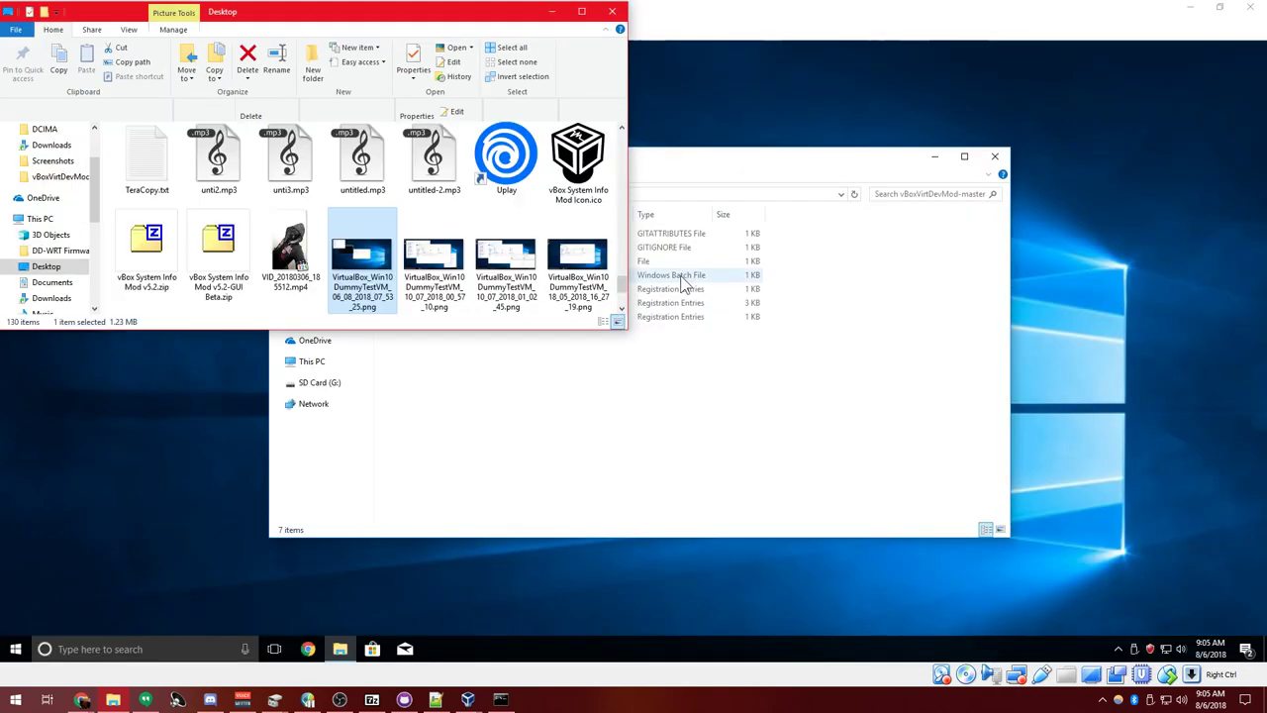
pyautogui.press('super+Down')
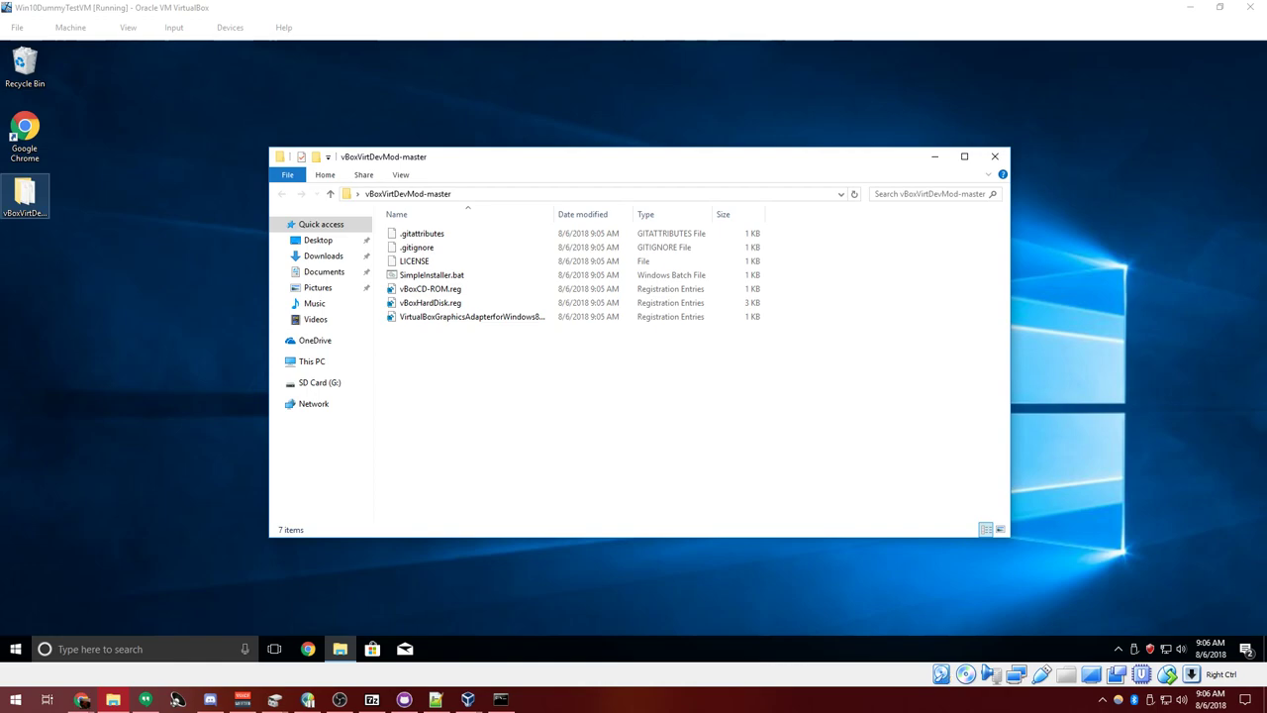
pyautogui.moveTo(62, 341); pyautogui.dragTo(567, 376)
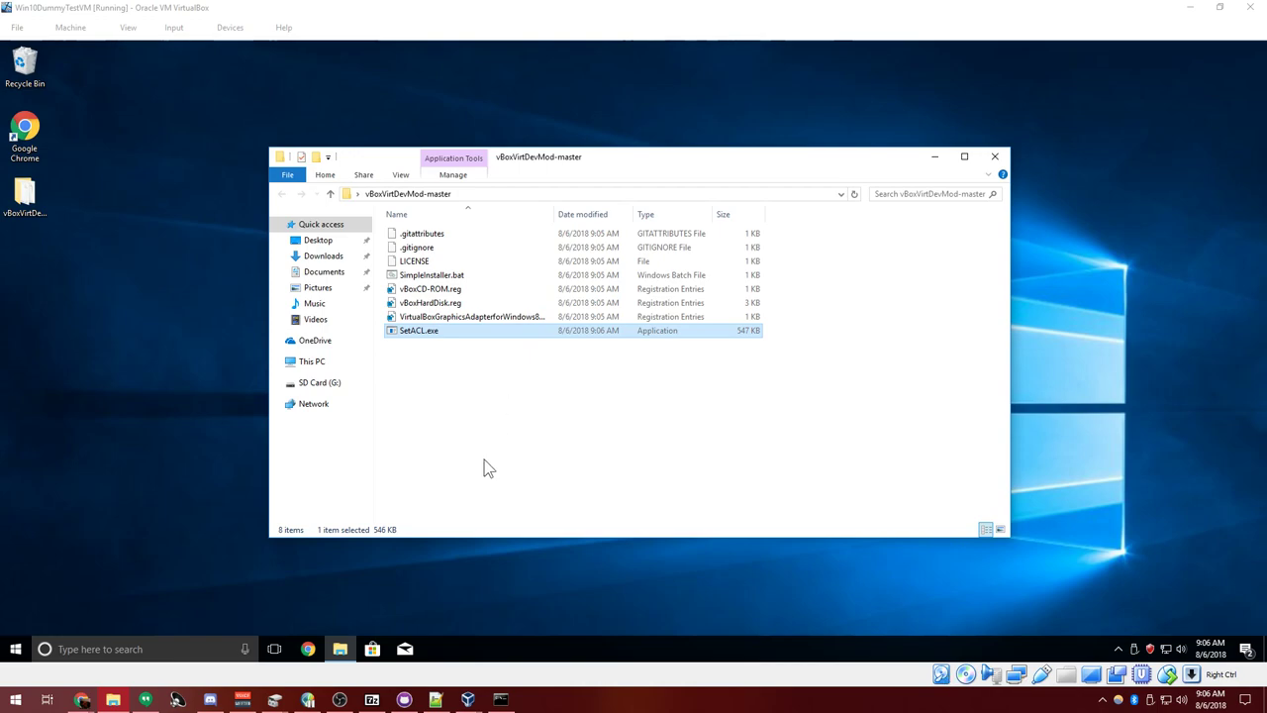
pyautogui.click(452, 405)
pyautogui.rightClick(426, 274)
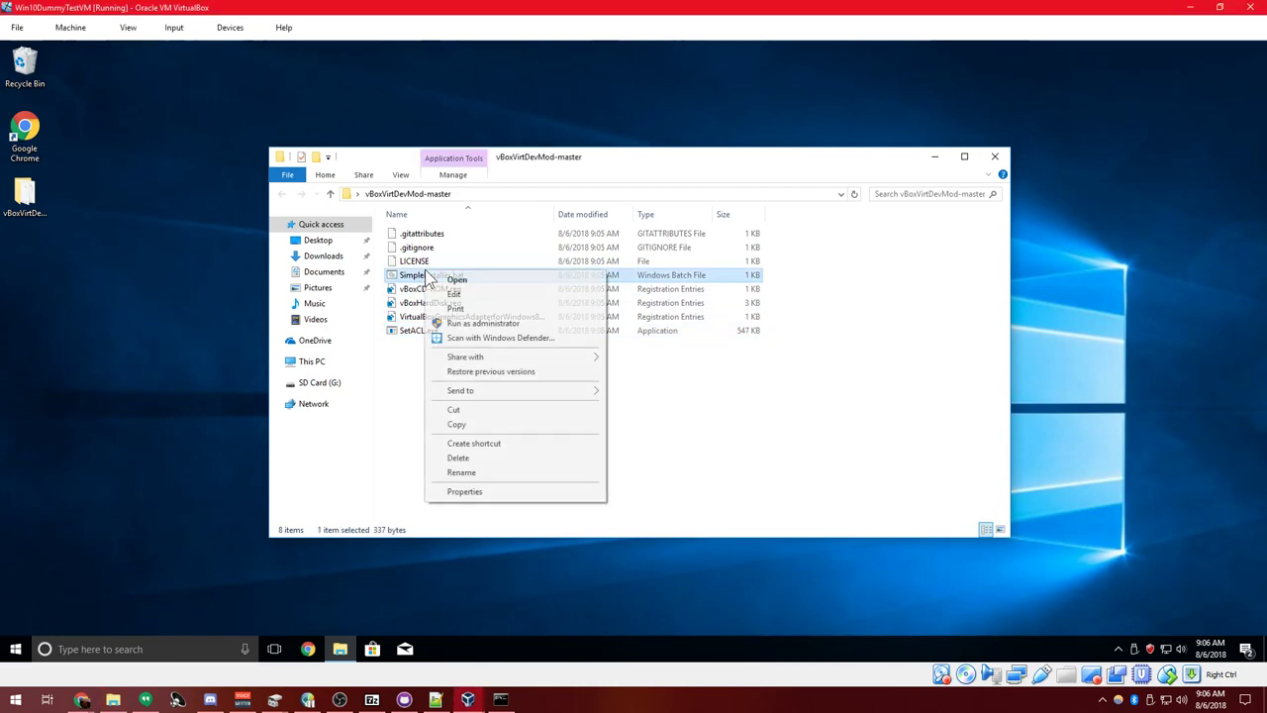
pyautogui.click(408, 368)
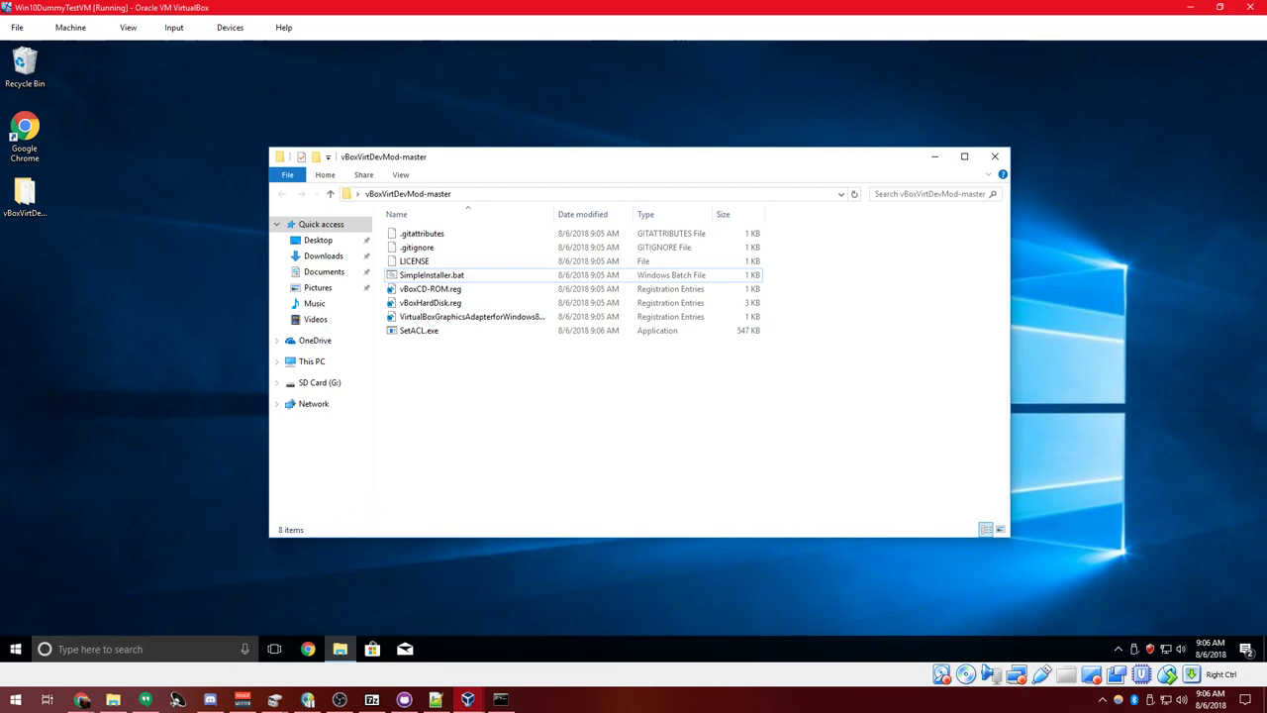
pyautogui.click(21, 650)
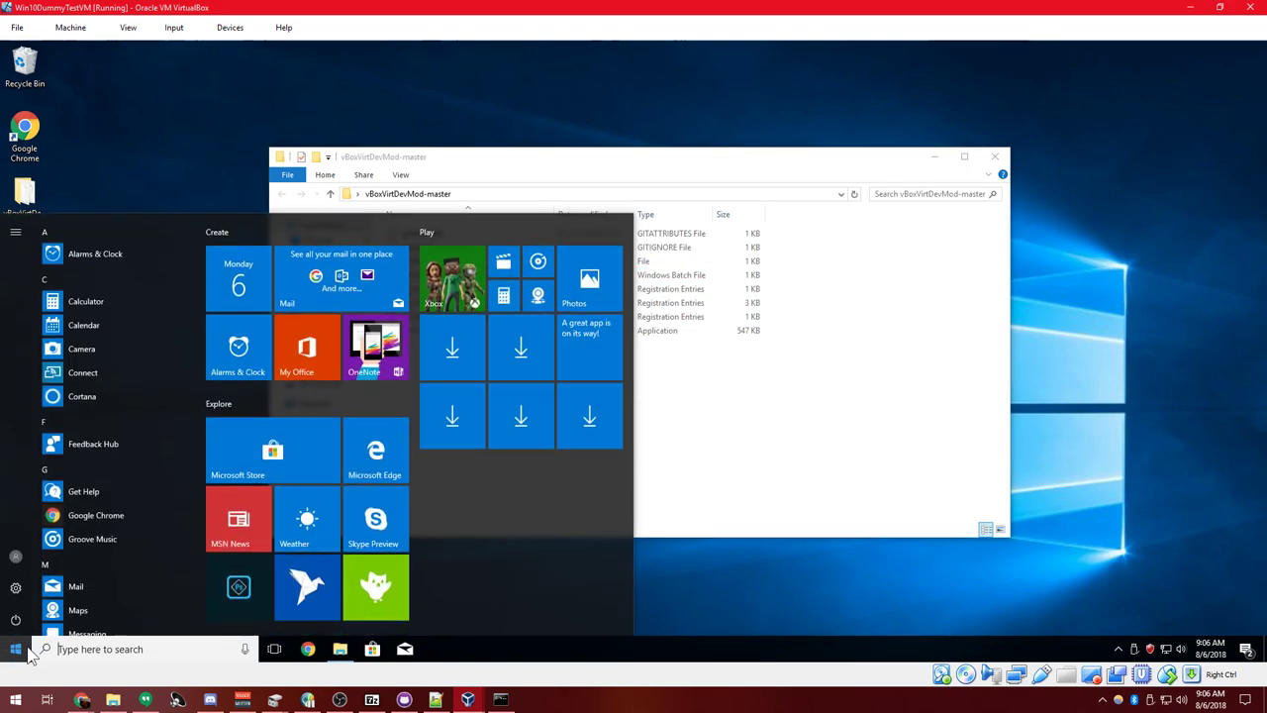
pyautogui.write('cmd')
pyautogui.press('Return')
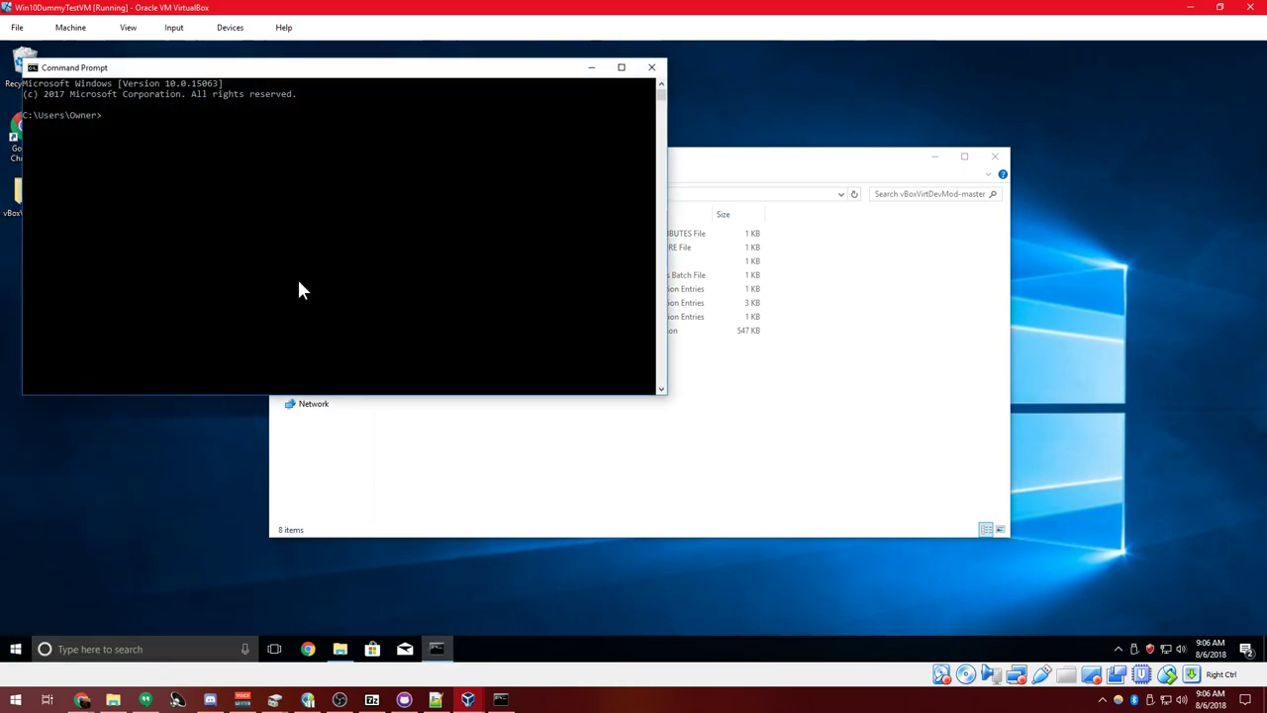
pyautogui.click(653, 68)
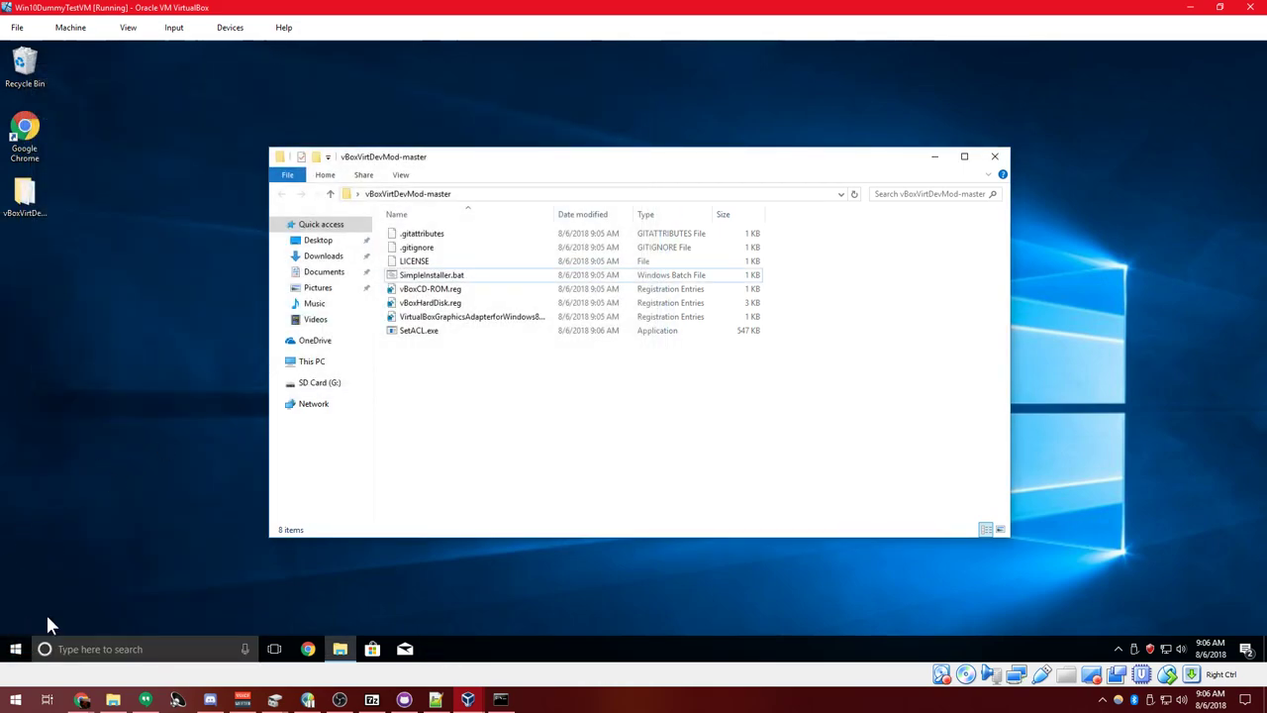
# Find Command Prompt by searching for cmd, run it as administrator and approve the elevation request.
pyautogui.click(15, 648)
pyautogui.write('cmd')
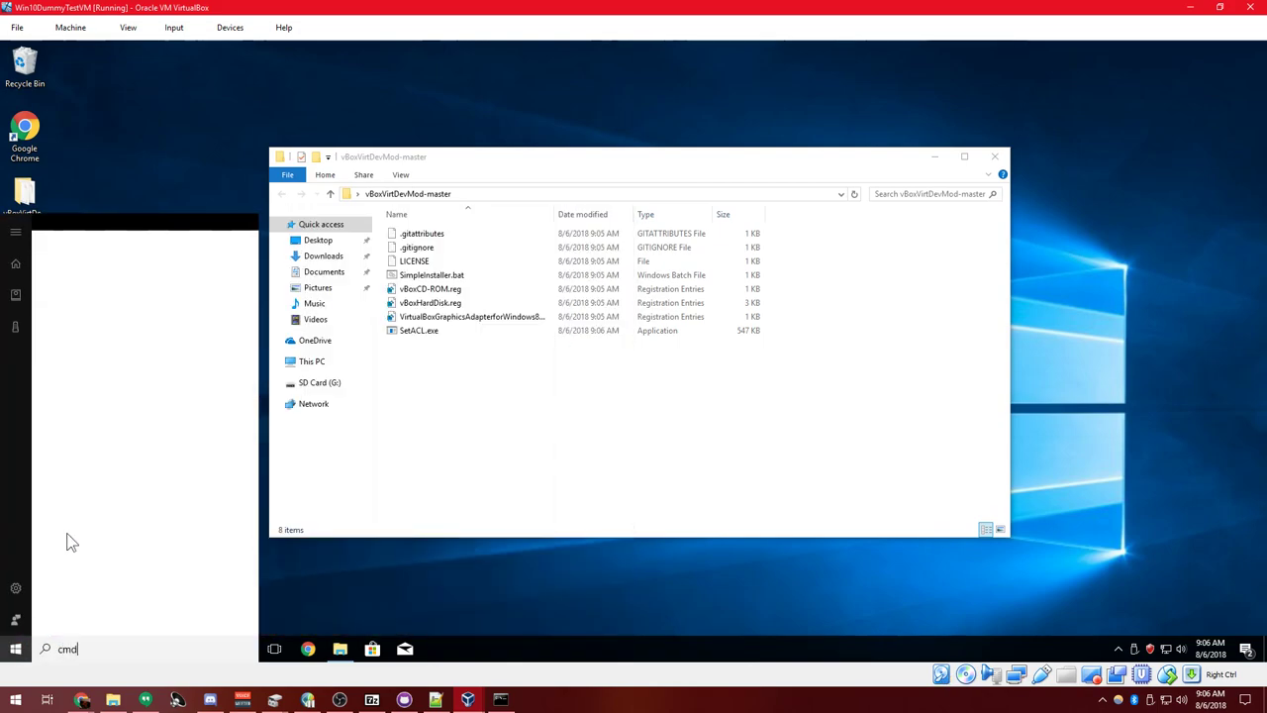
pyautogui.rightClick(111, 295)
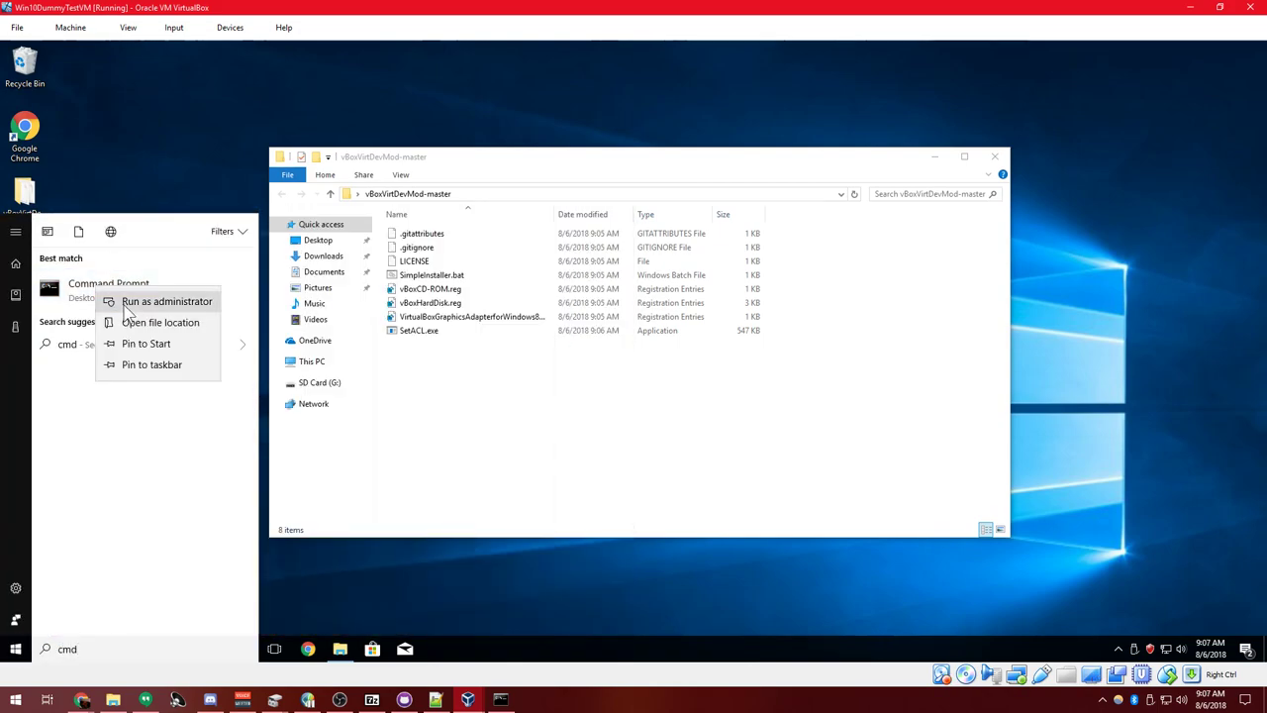
pyautogui.click(131, 303)
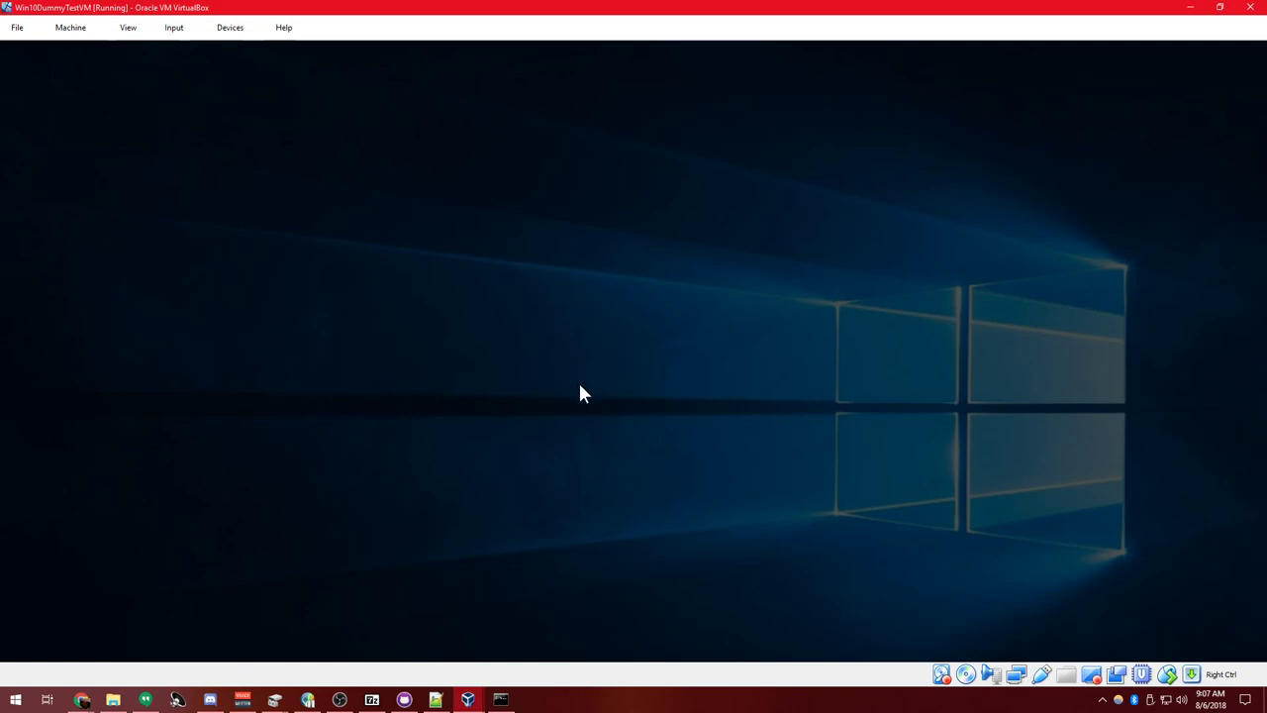
pyautogui.click(597, 436)
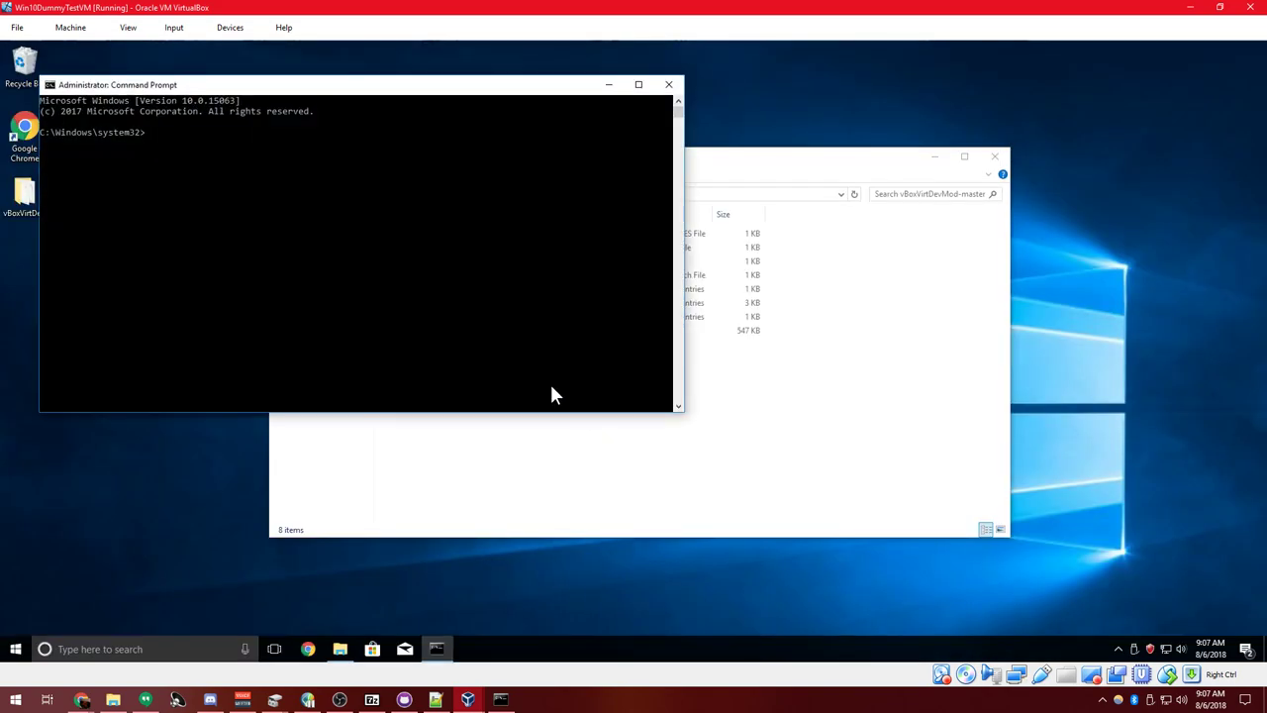
# Change the administrator prompt's directory to C:\Users\Owner\Desktop\vBoxVirtDevMod-master, using the path copied from the open folder.
pyautogui.write('cd')
pyautogui.click(631, 507)
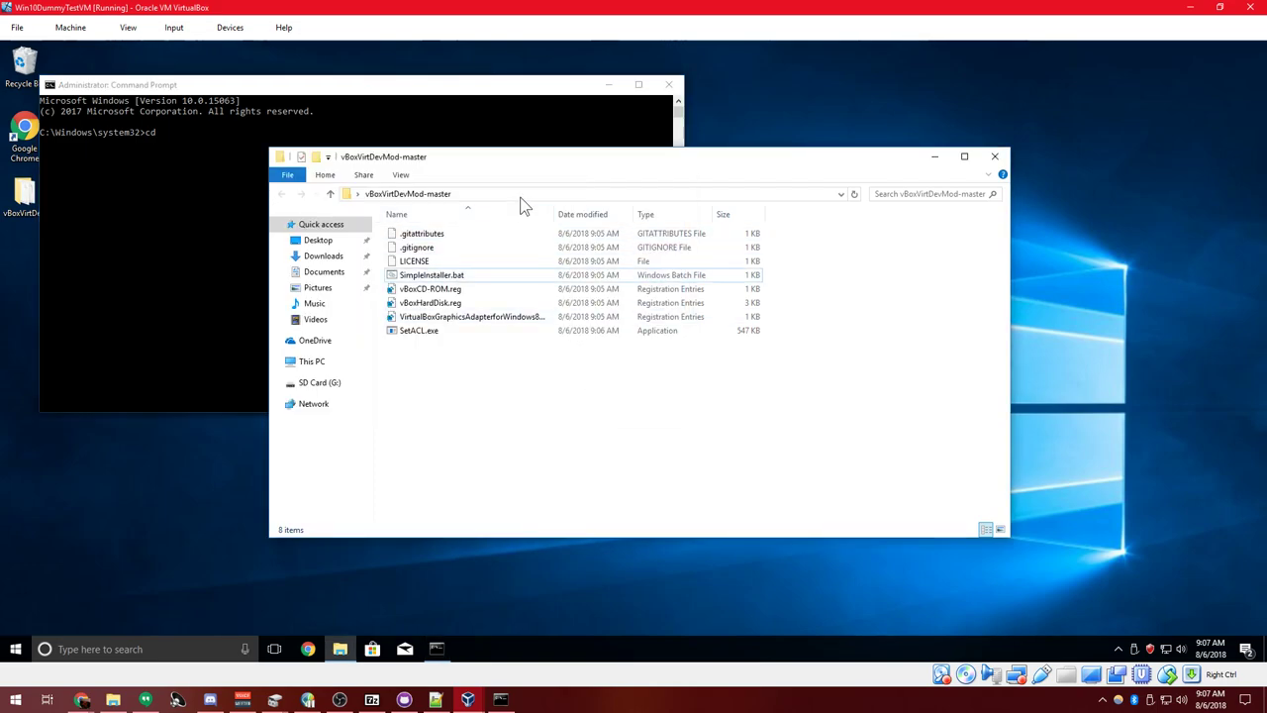
pyautogui.click(521, 195)
pyautogui.hotkey('ctrl', 'c')
pyautogui.click(367, 133)
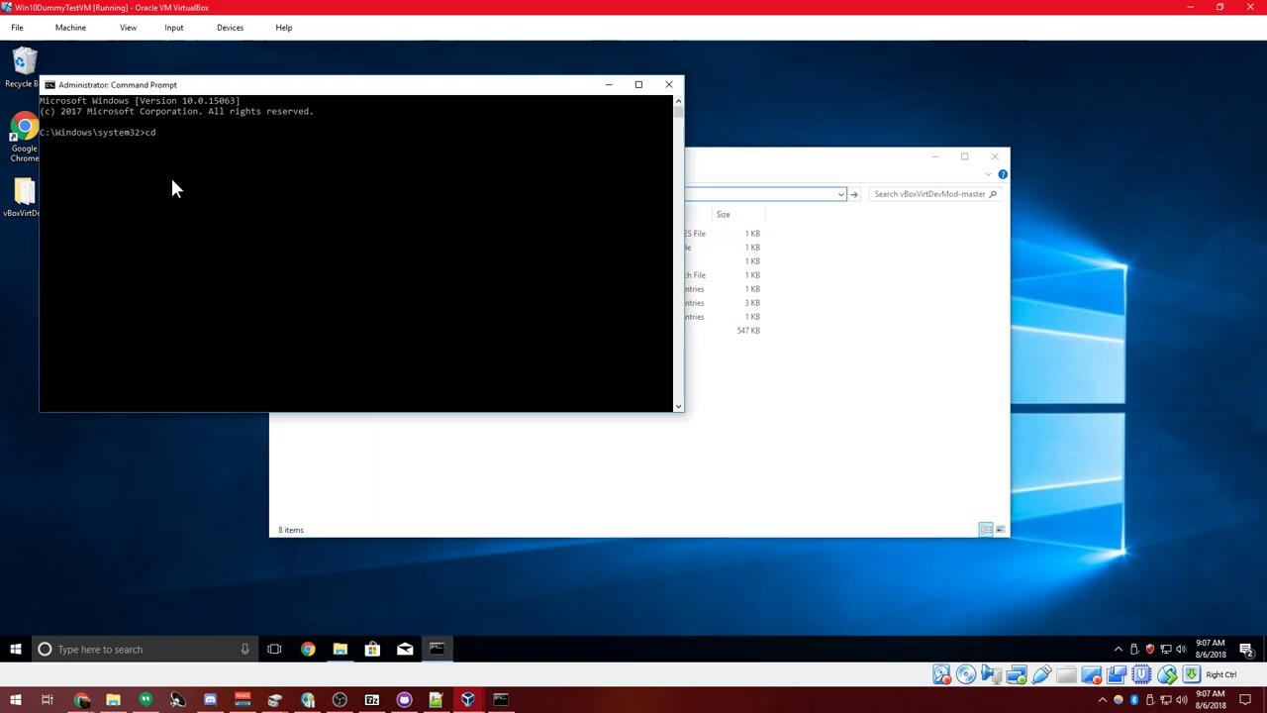
pyautogui.hotkey('ctrl', 'v')
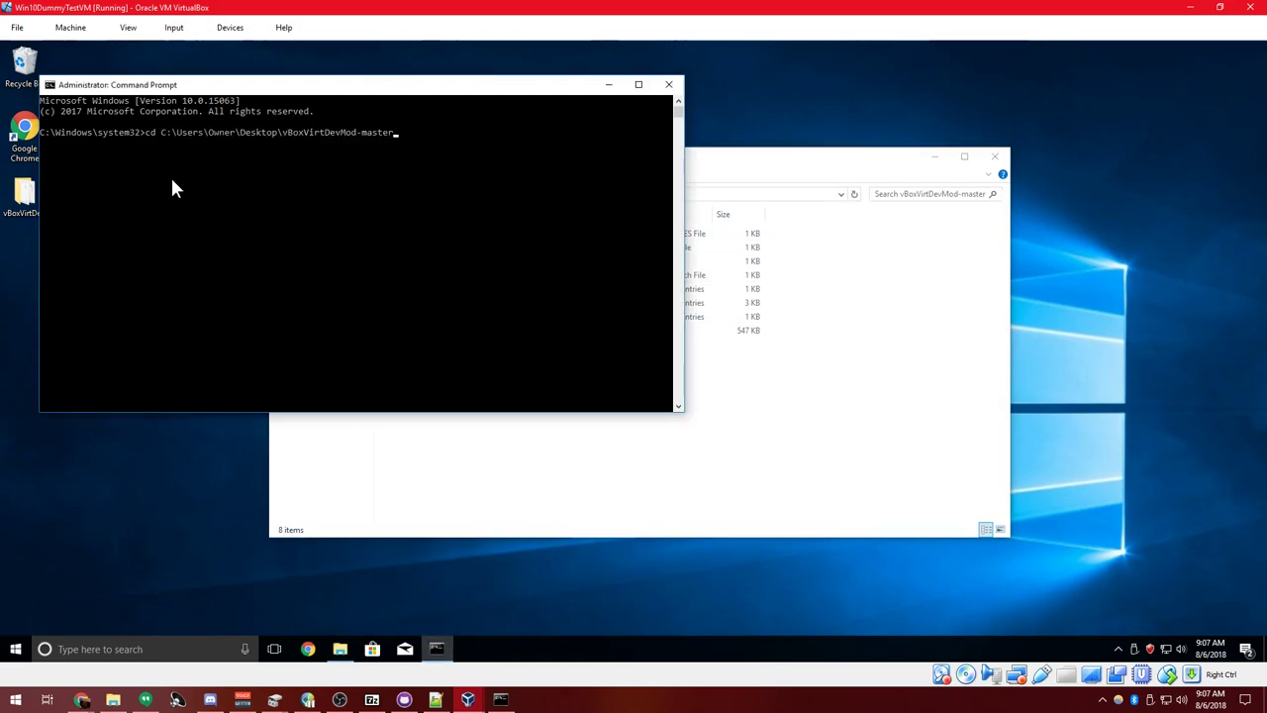
pyautogui.press('Return')
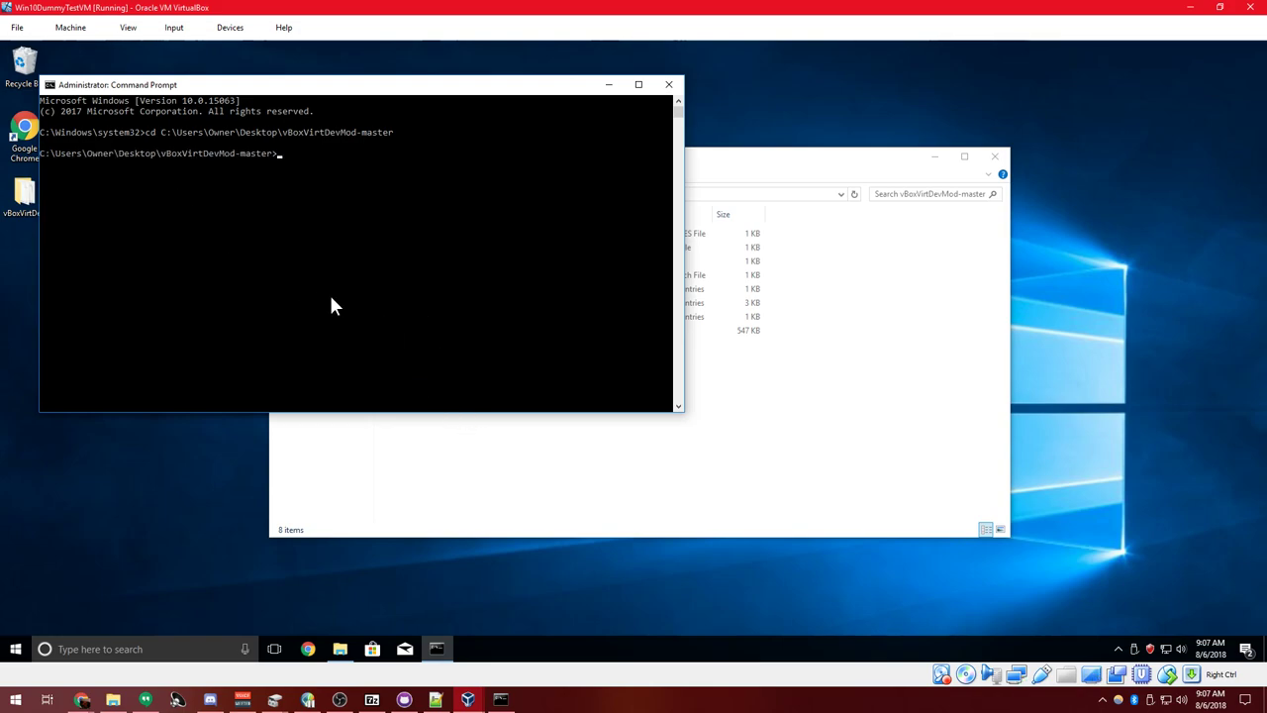
# Run SimpleInstaller.bat from the vBoxVirtDevMod-master folder in the administrator Command Prompt.
pyautogui.write('SetACL.exe')
pyautogui.press('Tab')
pyautogui.press('Return')
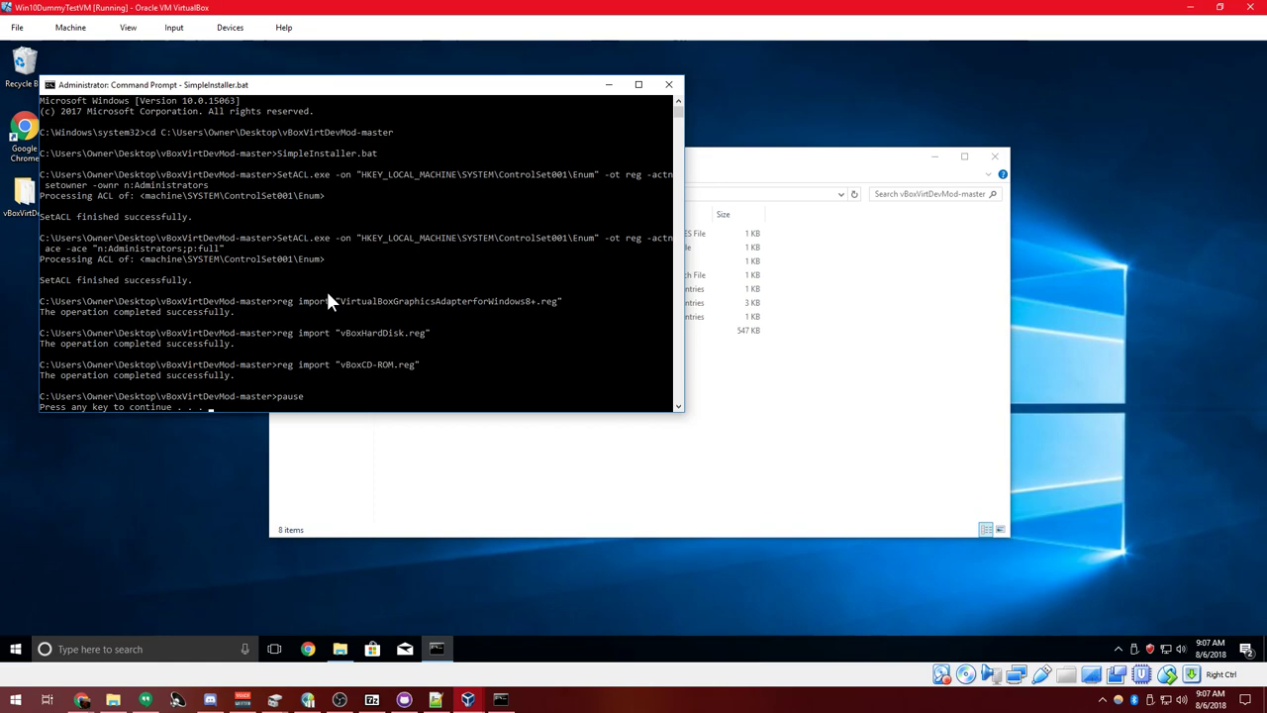
# Continue past the installer's pause, and close the administrator Command Prompt and the vBoxVirtDevMod-master folder window.
pyautogui.press('Return')
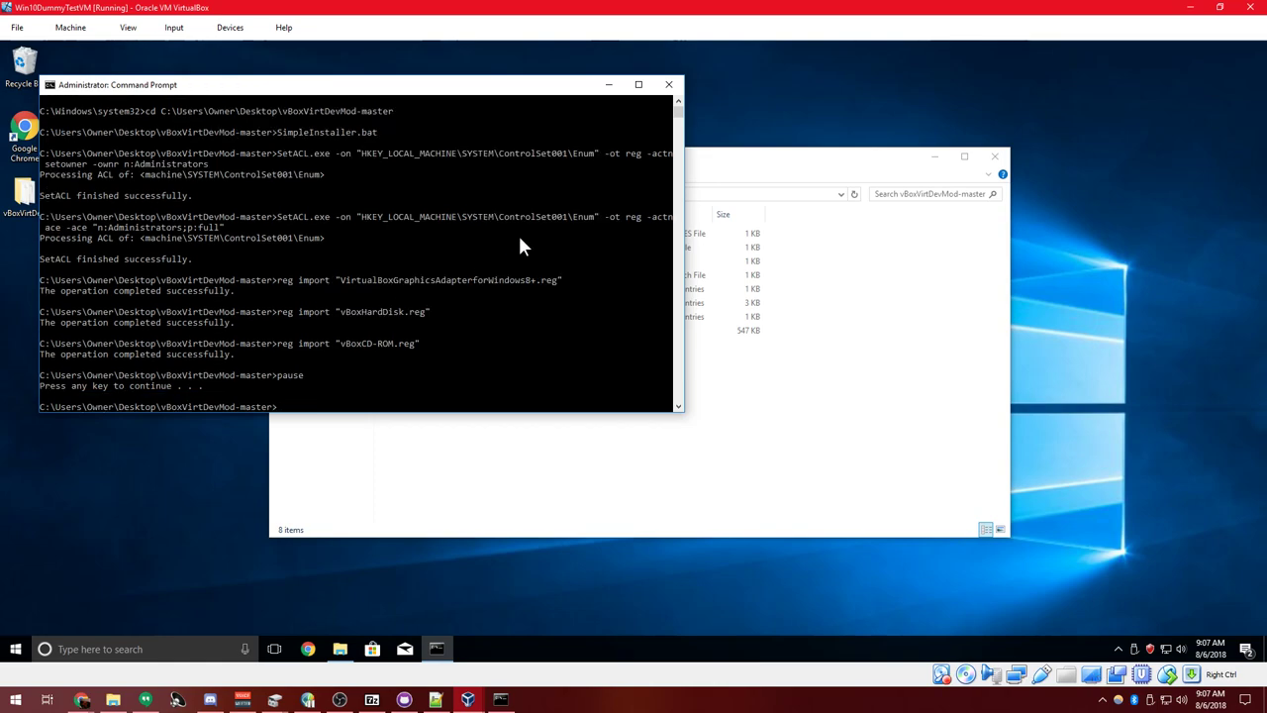
pyautogui.click(669, 84)
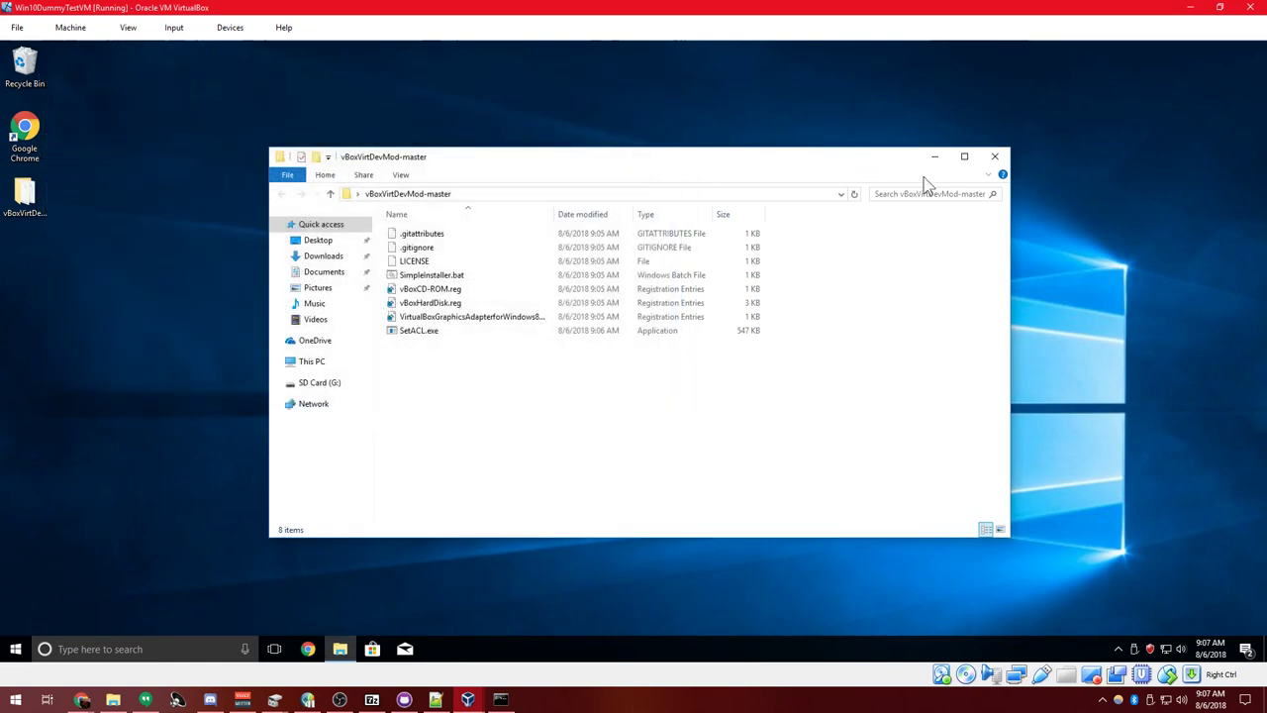
pyautogui.click(995, 156)
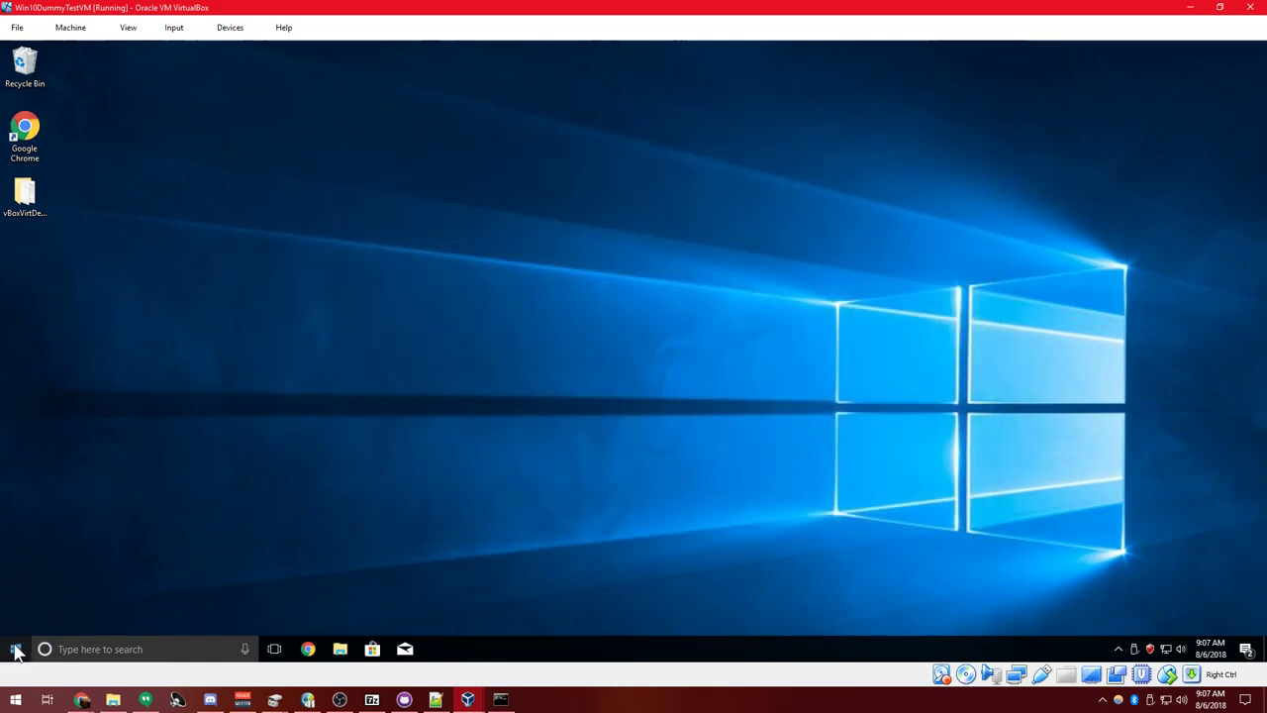
# Open Device Manager, examine the device names under Disk drives, and reopen the vBoxVirtDevMod-master folder from the desktop for comparison.
pyautogui.rightClick(16, 649)
pyautogui.click(105, 361)
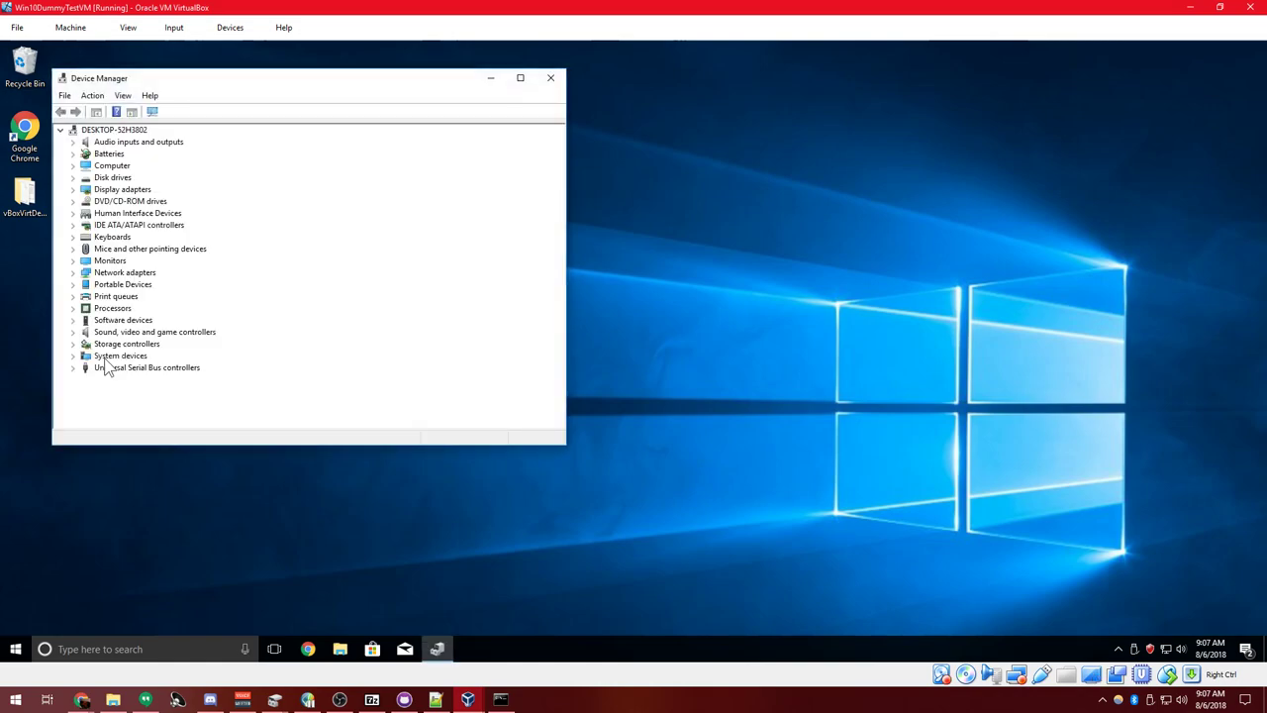
pyautogui.click(75, 179)
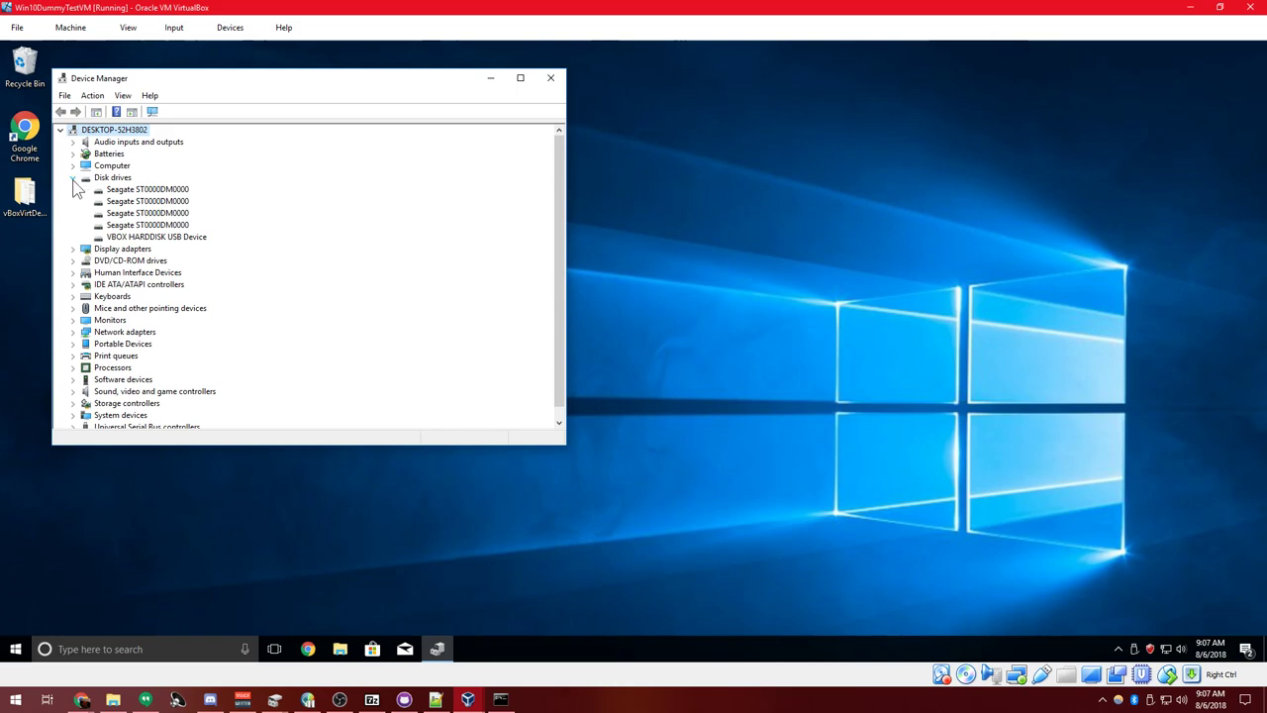
pyautogui.click(130, 239)
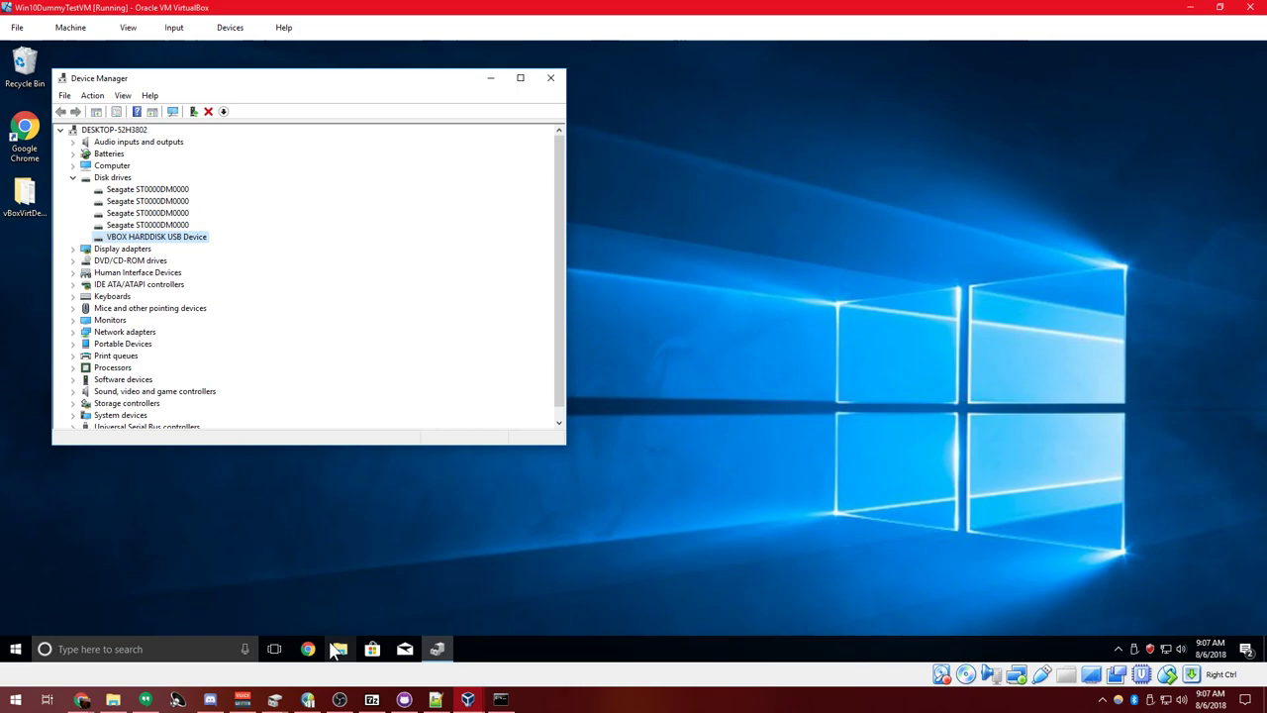
pyautogui.click(21, 198)
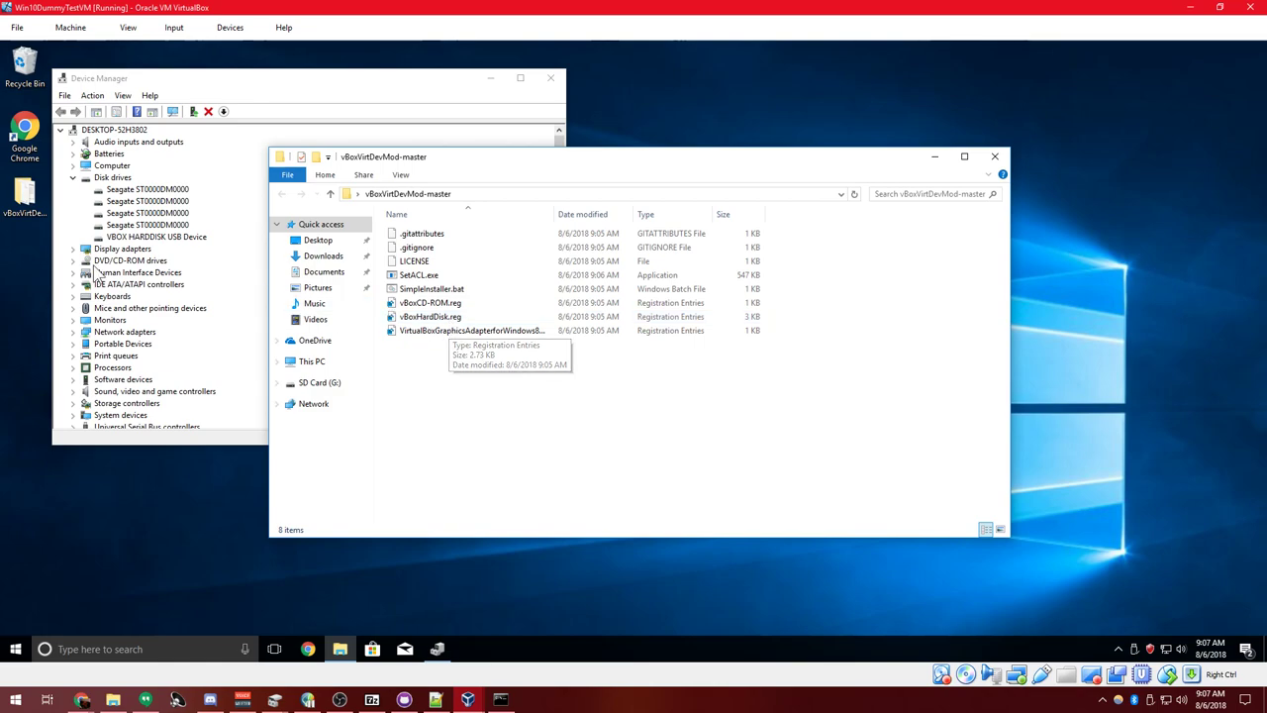
pyautogui.click(149, 231)
pyautogui.click(148, 226)
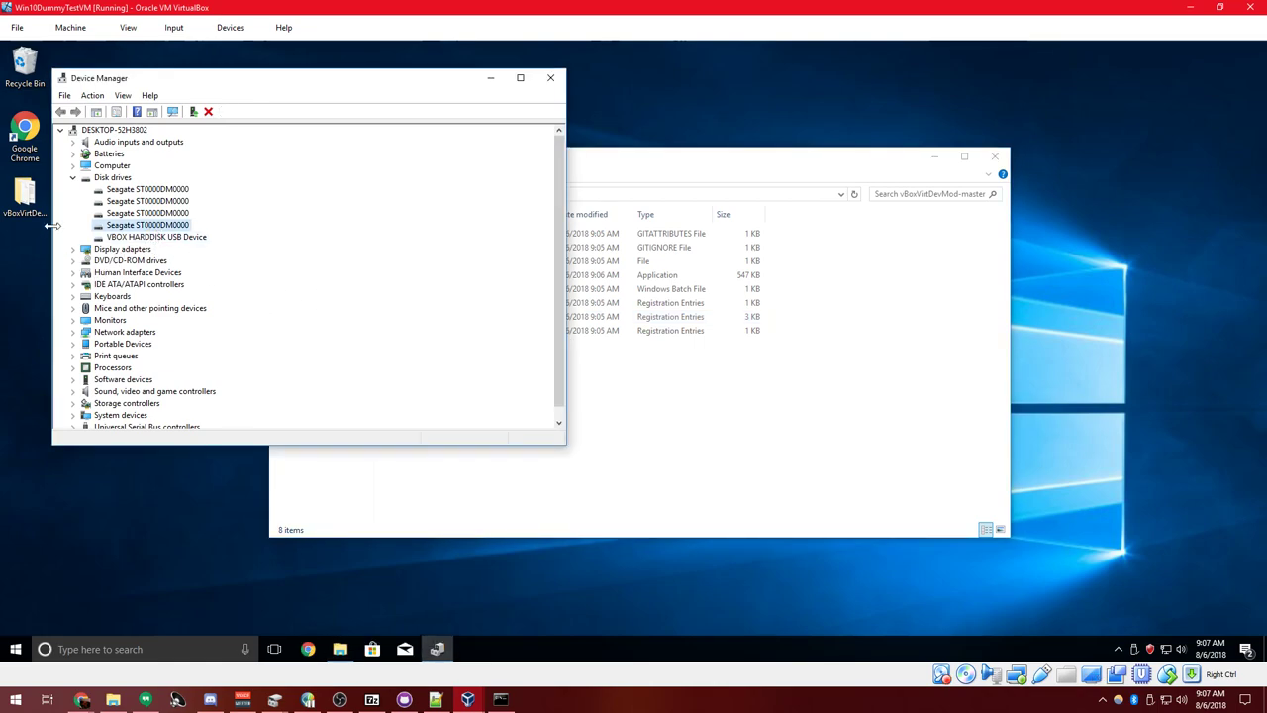
pyautogui.click(144, 189)
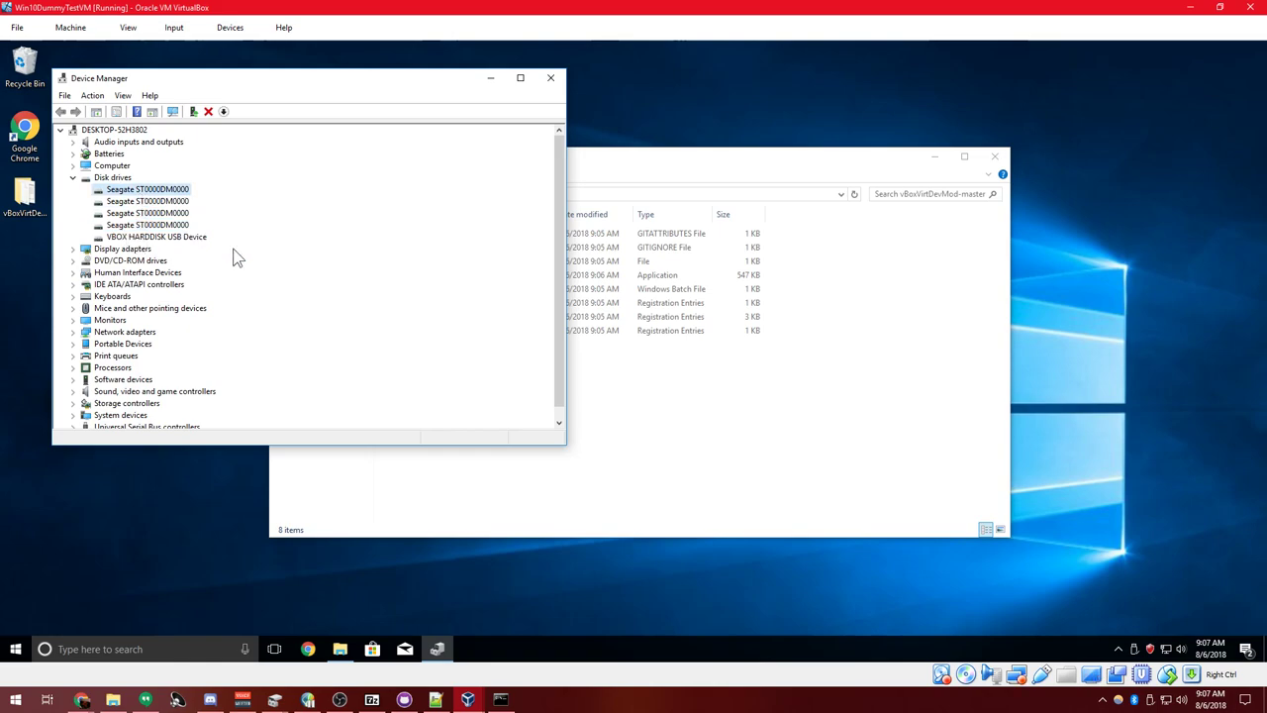
# Open vBoxHardDisk.reg for editing, approve the security warning, inspect the first FriendlyName value, and close the file.
pyautogui.click(604, 391)
pyautogui.rightClick(425, 315)
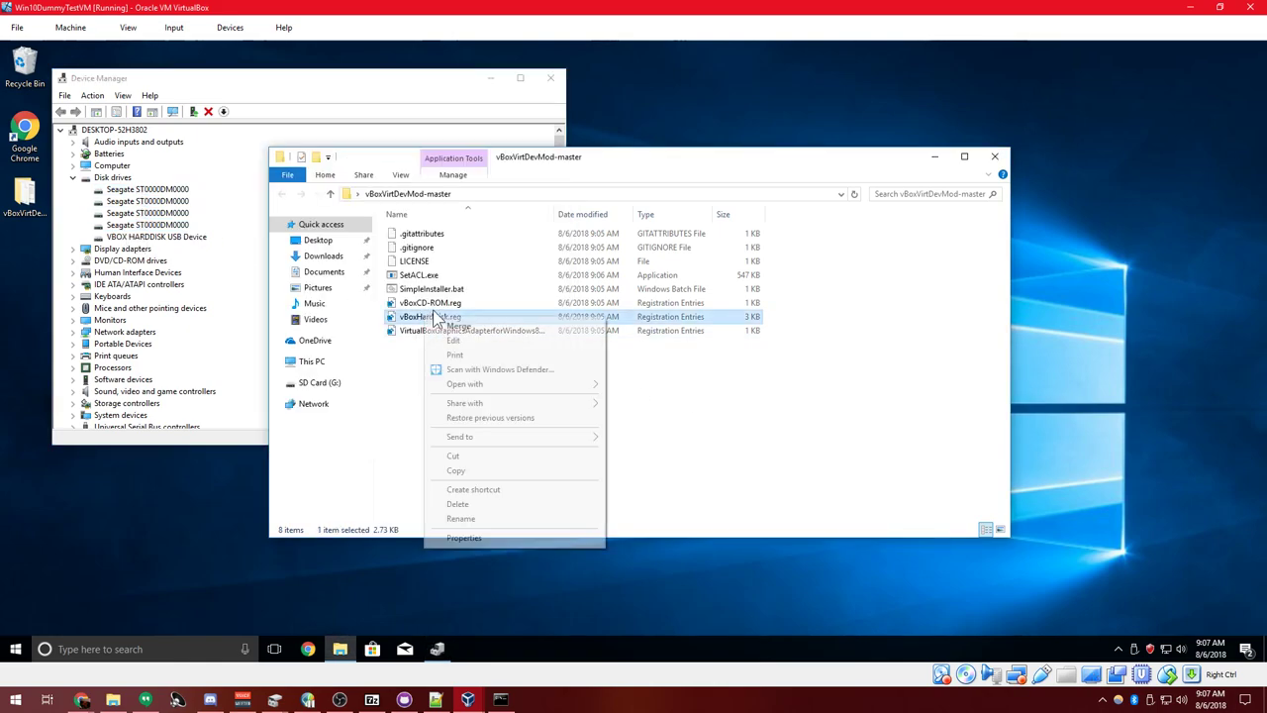
pyautogui.click(479, 340)
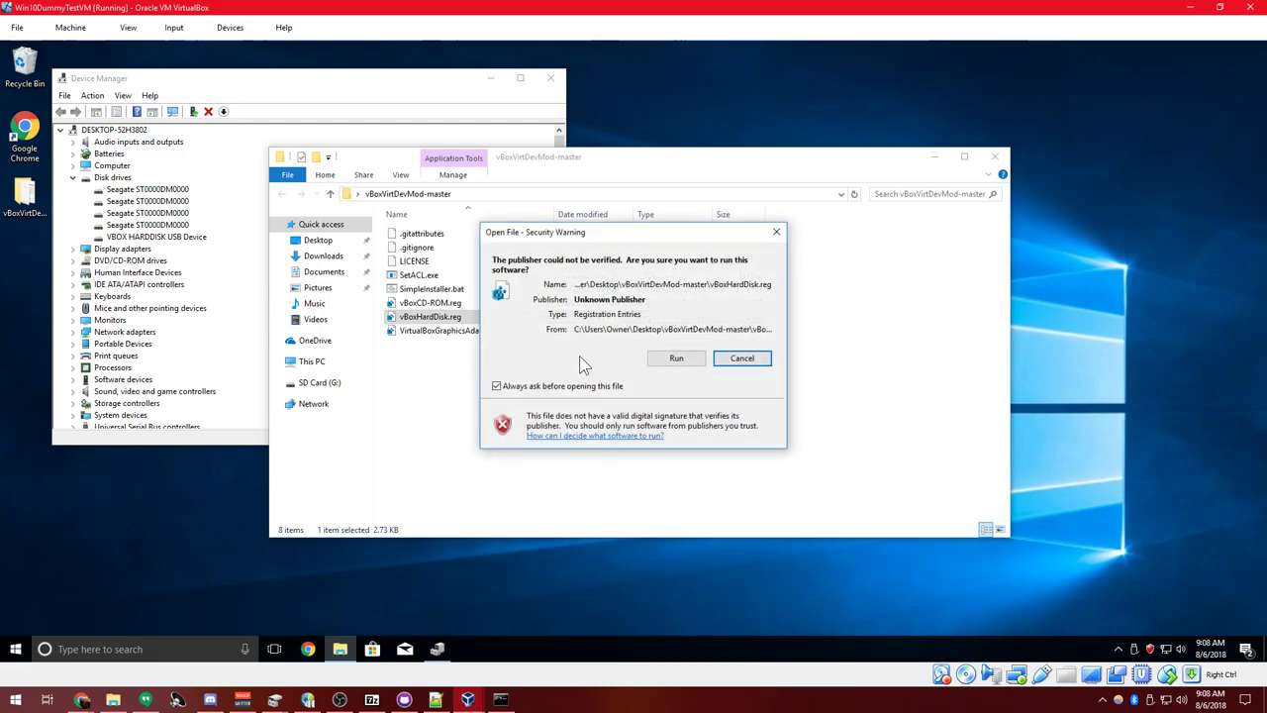
pyautogui.click(693, 361)
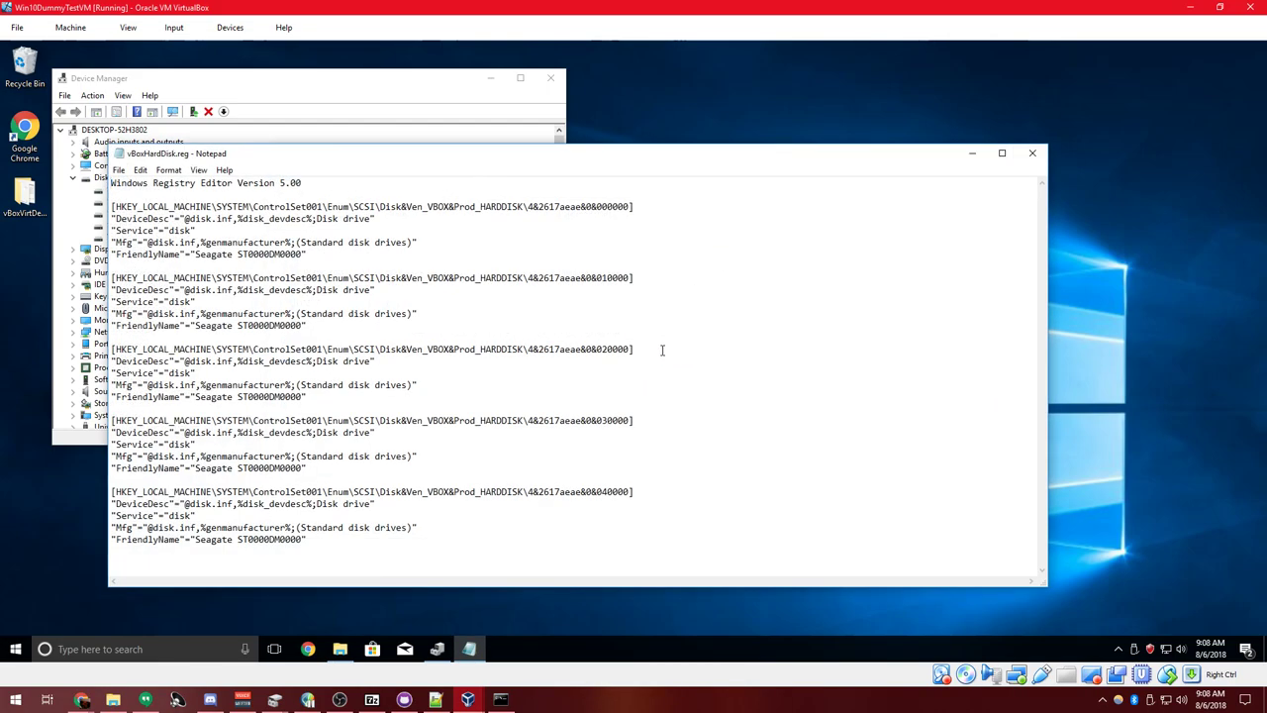
pyautogui.moveTo(195, 256); pyautogui.dragTo(304, 256)
pyautogui.click(1035, 156)
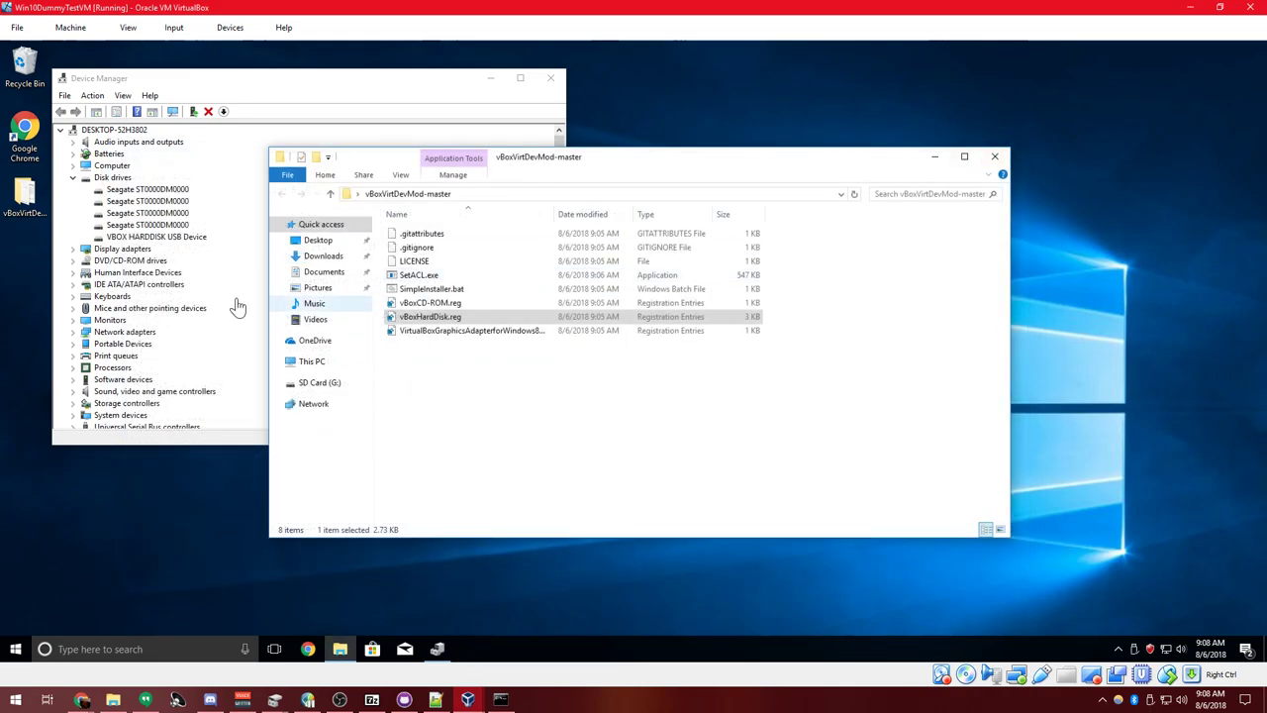
# Compare the device under Display adapters with the DeviceDesc and Mfg values in VirtualBoxGraphicsAdapterforWindows8+.reg, and close the file.
pyautogui.click(73, 249)
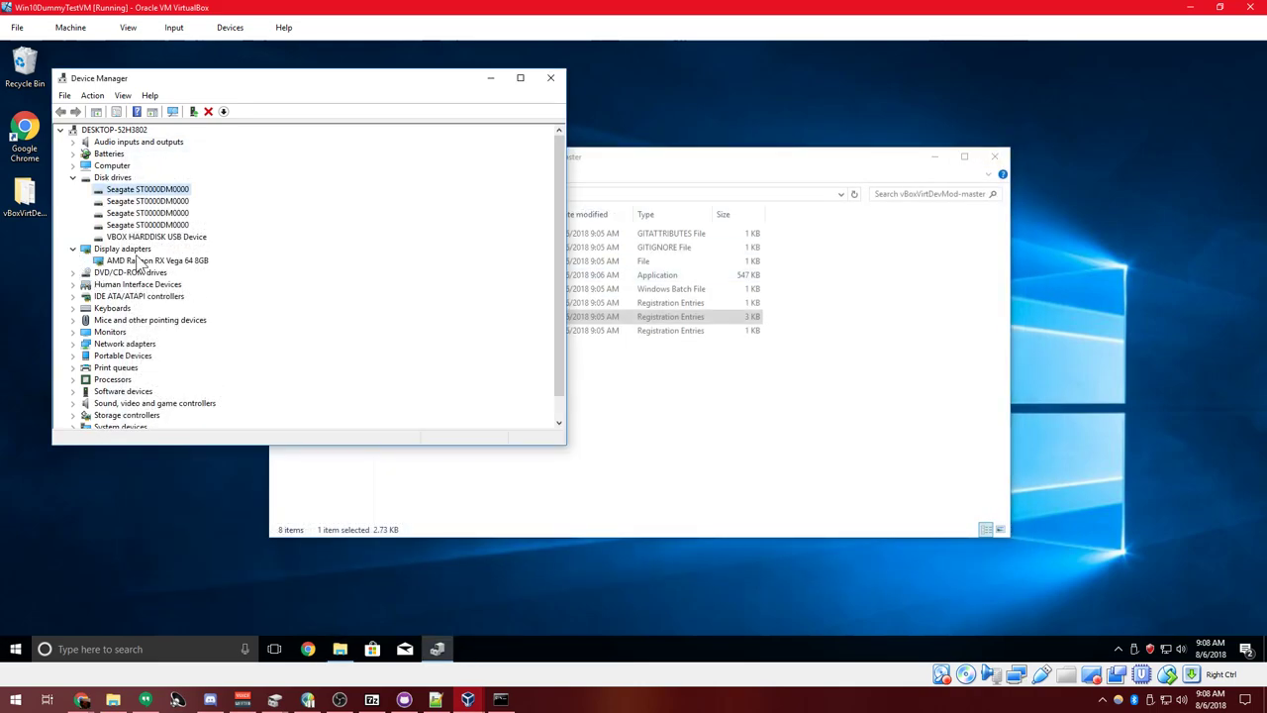
pyautogui.click(149, 261)
pyautogui.click(713, 399)
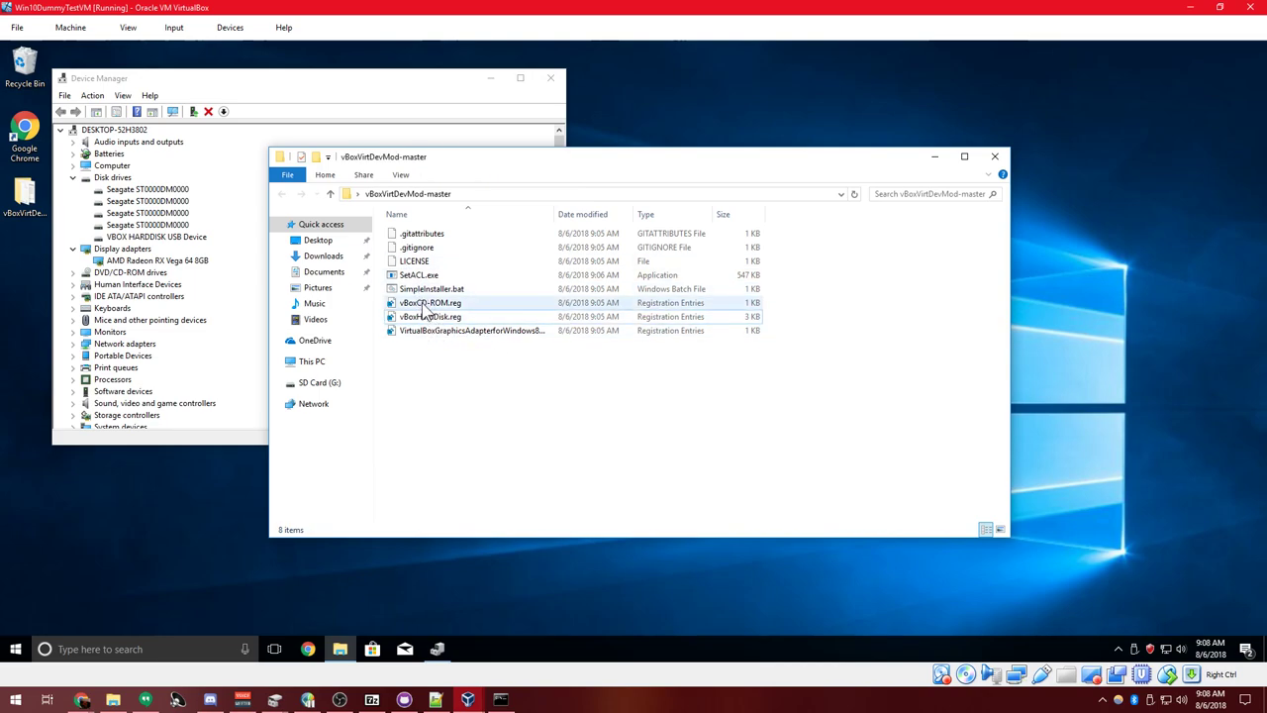
pyautogui.click(430, 335)
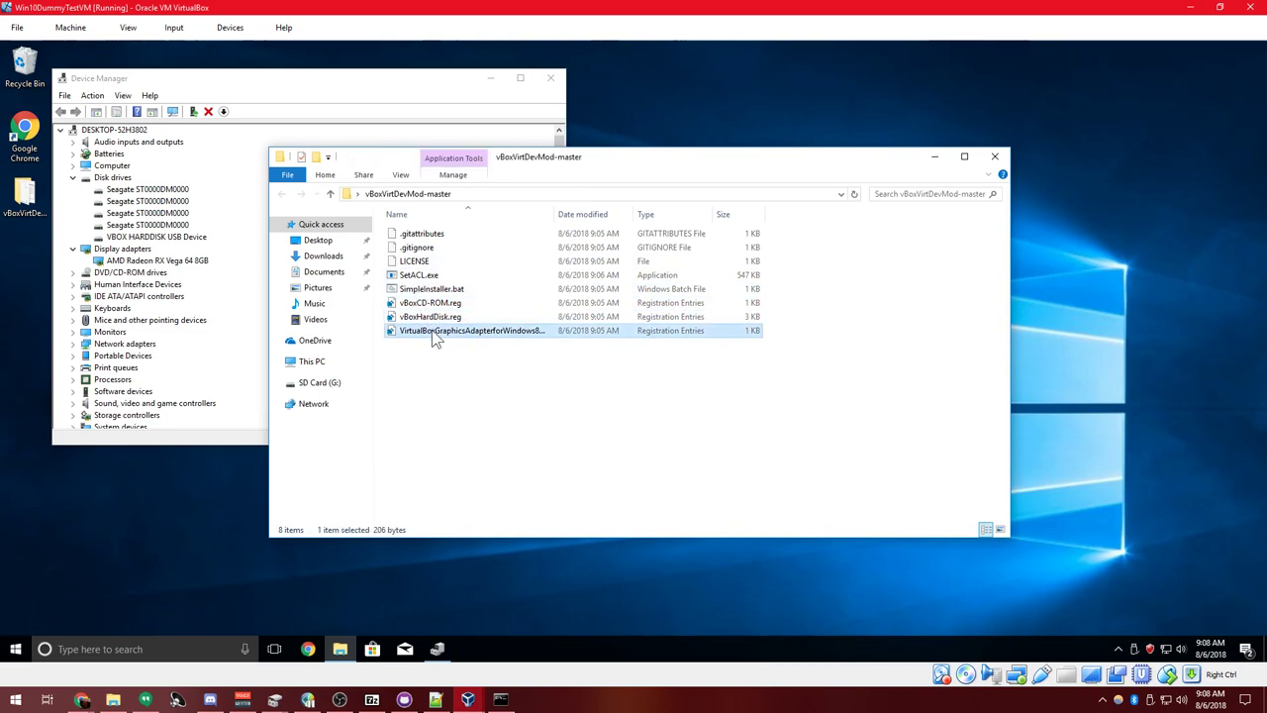
pyautogui.rightClick(431, 334)
pyautogui.click(483, 354)
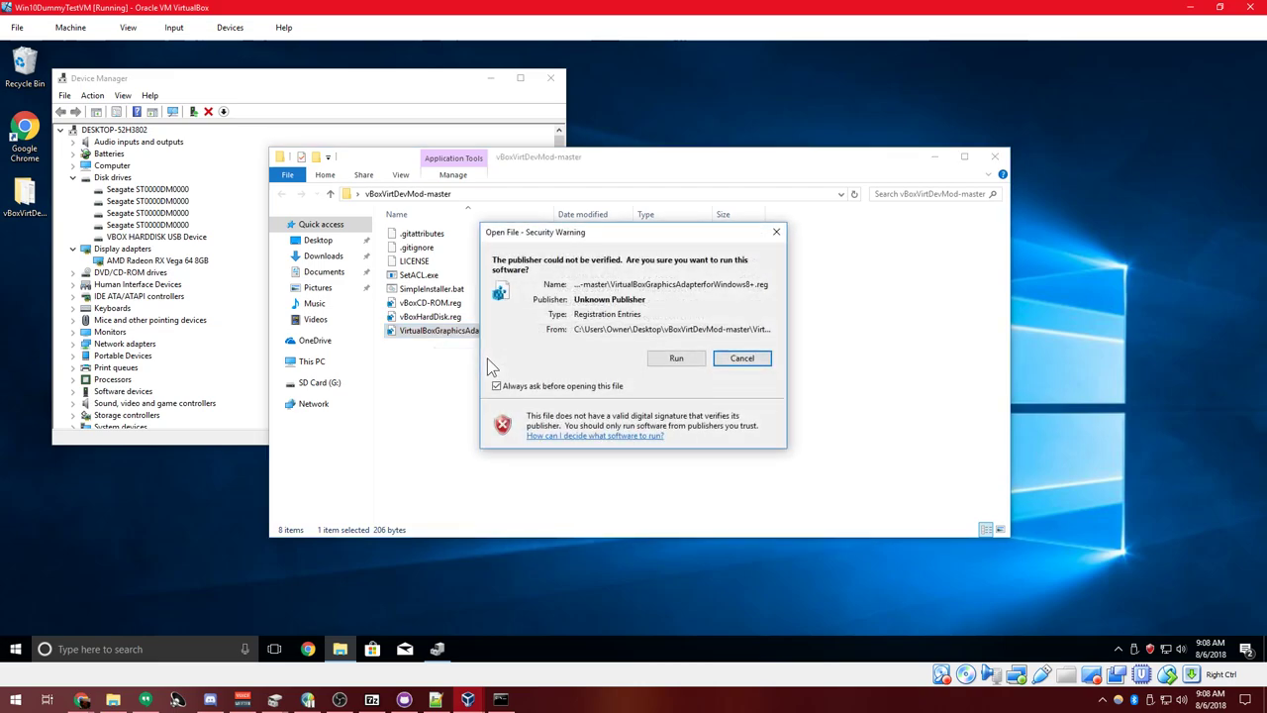
pyautogui.click(652, 361)
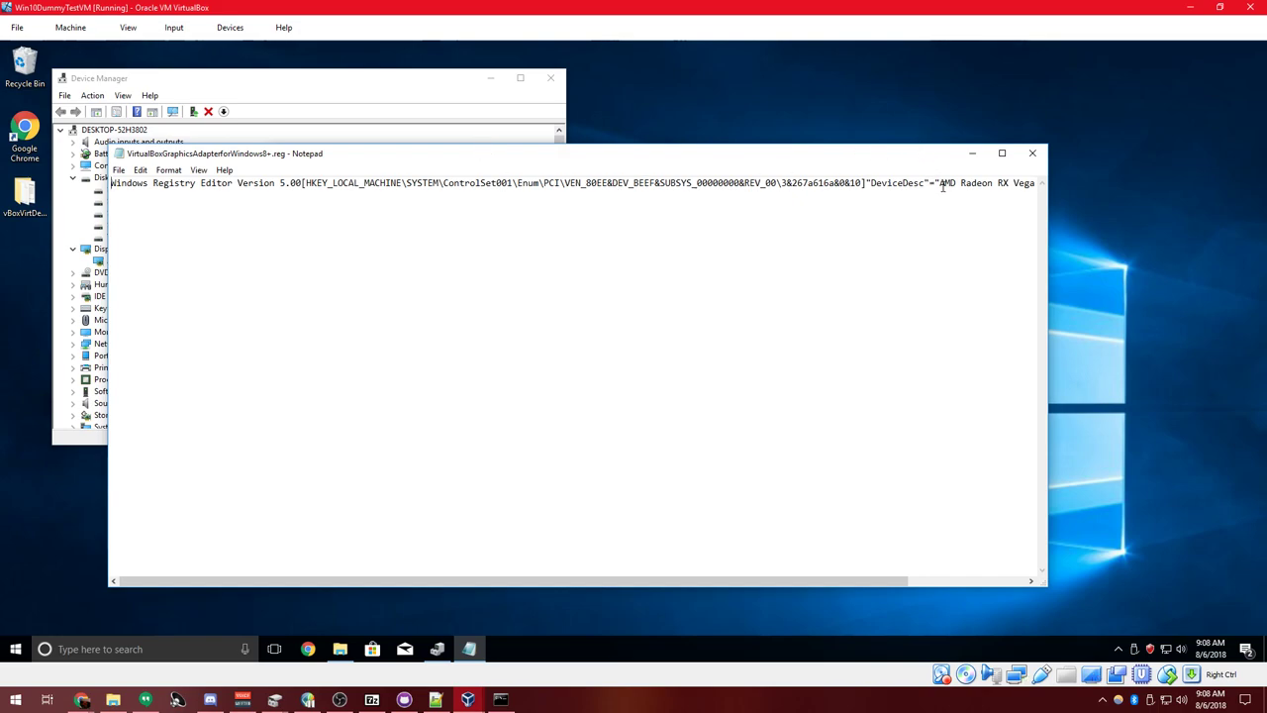
pyautogui.moveTo(940, 183); pyautogui.dragTo(1045, 179)
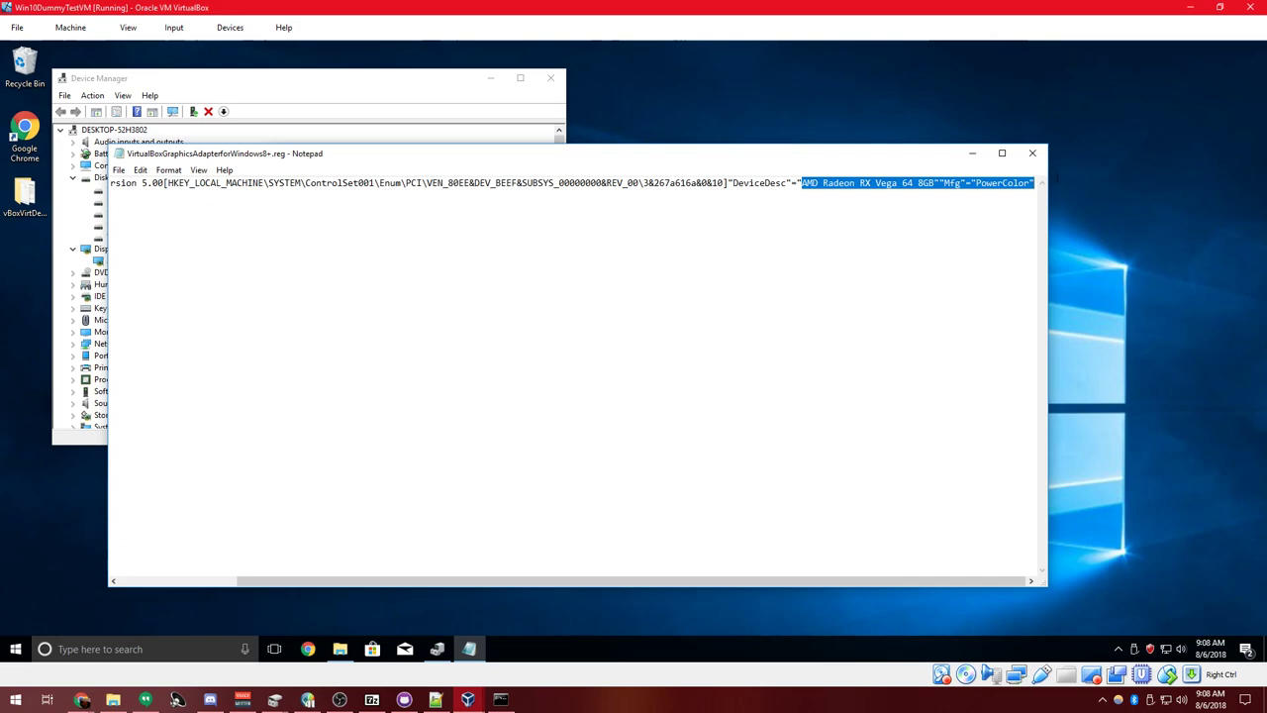
pyautogui.click(1033, 152)
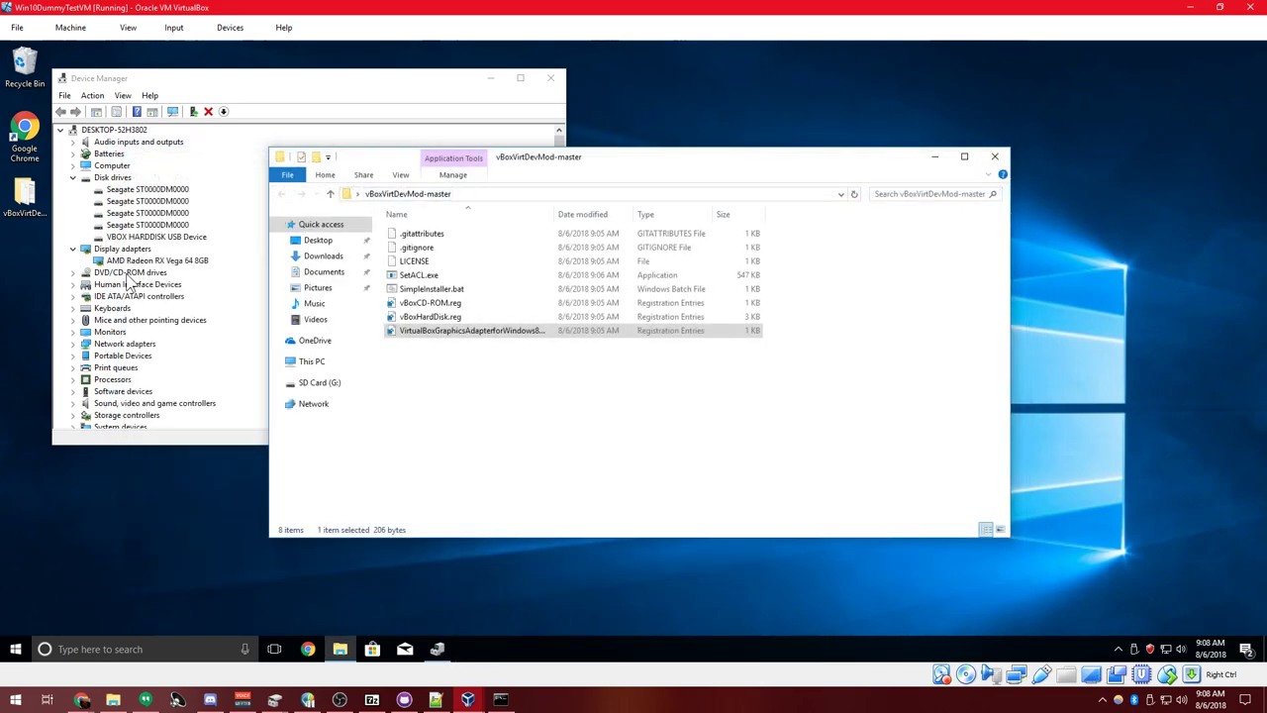
# Compare the device under DVD/CD-ROM drives with the FriendlyName value in vBoxCD-ROM.reg, and close the file, folder and Device Manager.
pyautogui.click(72, 273)
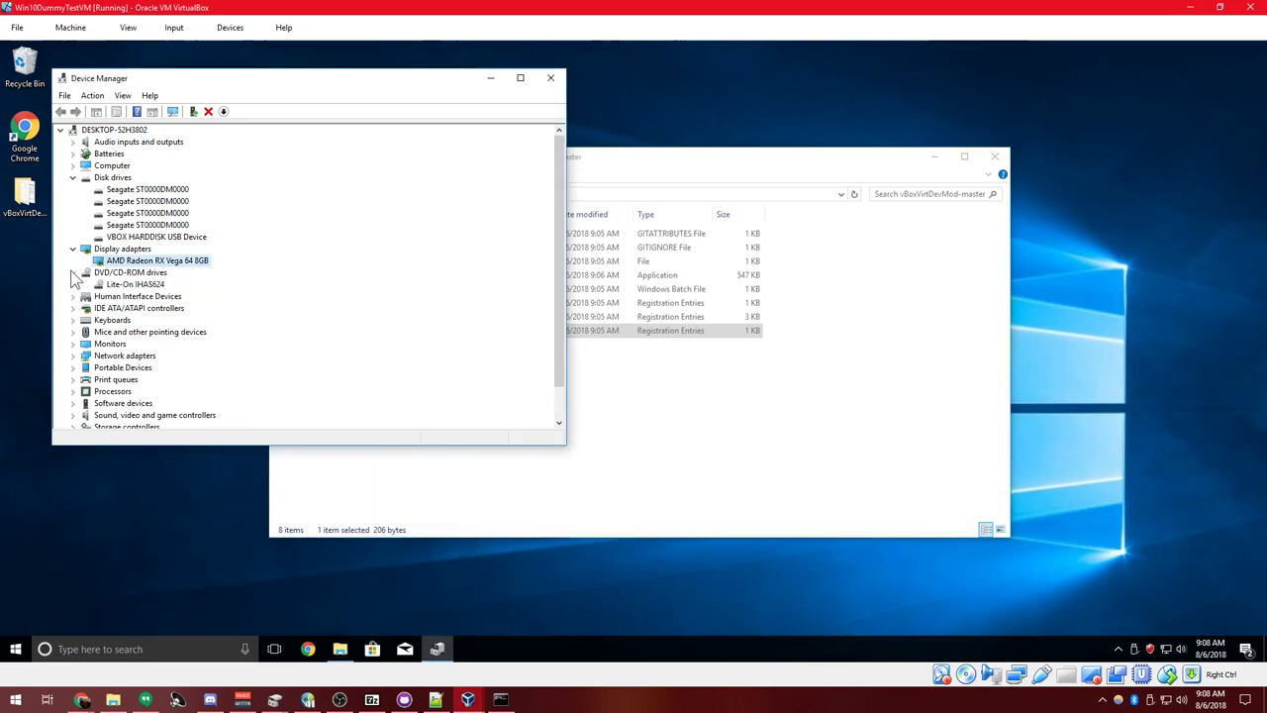
pyautogui.click(137, 285)
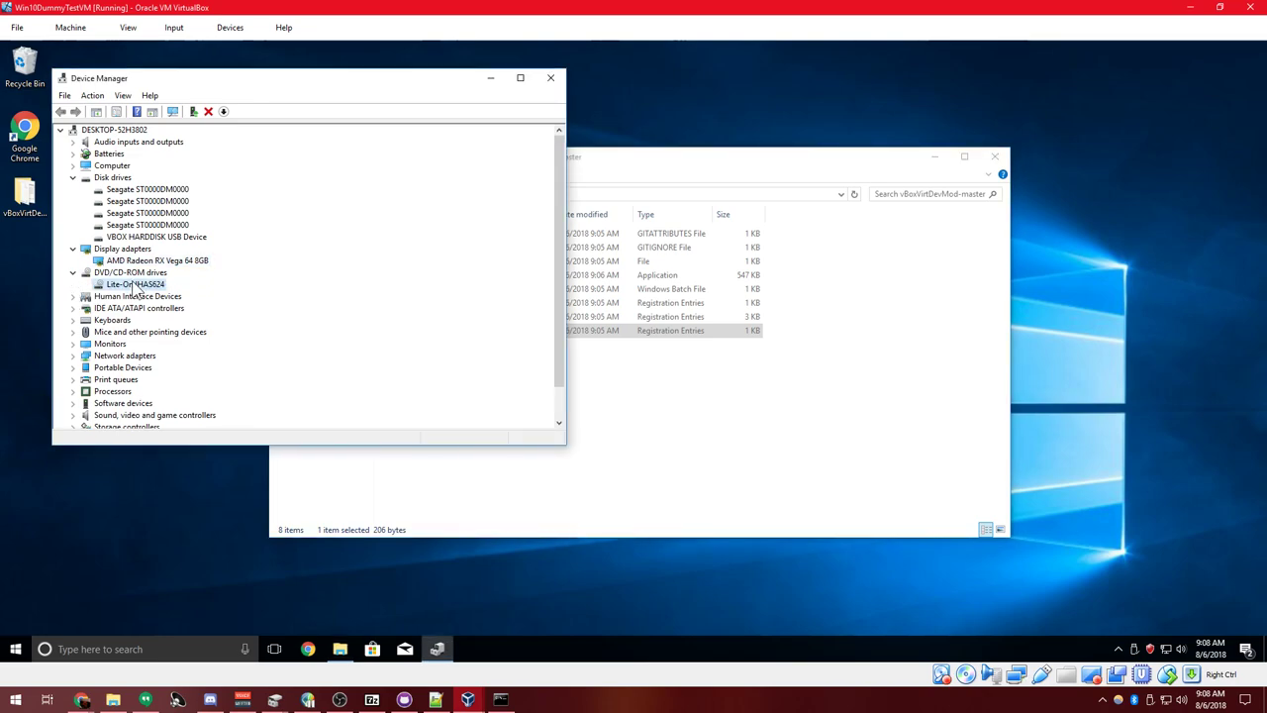
pyautogui.click(627, 401)
pyautogui.rightClick(424, 305)
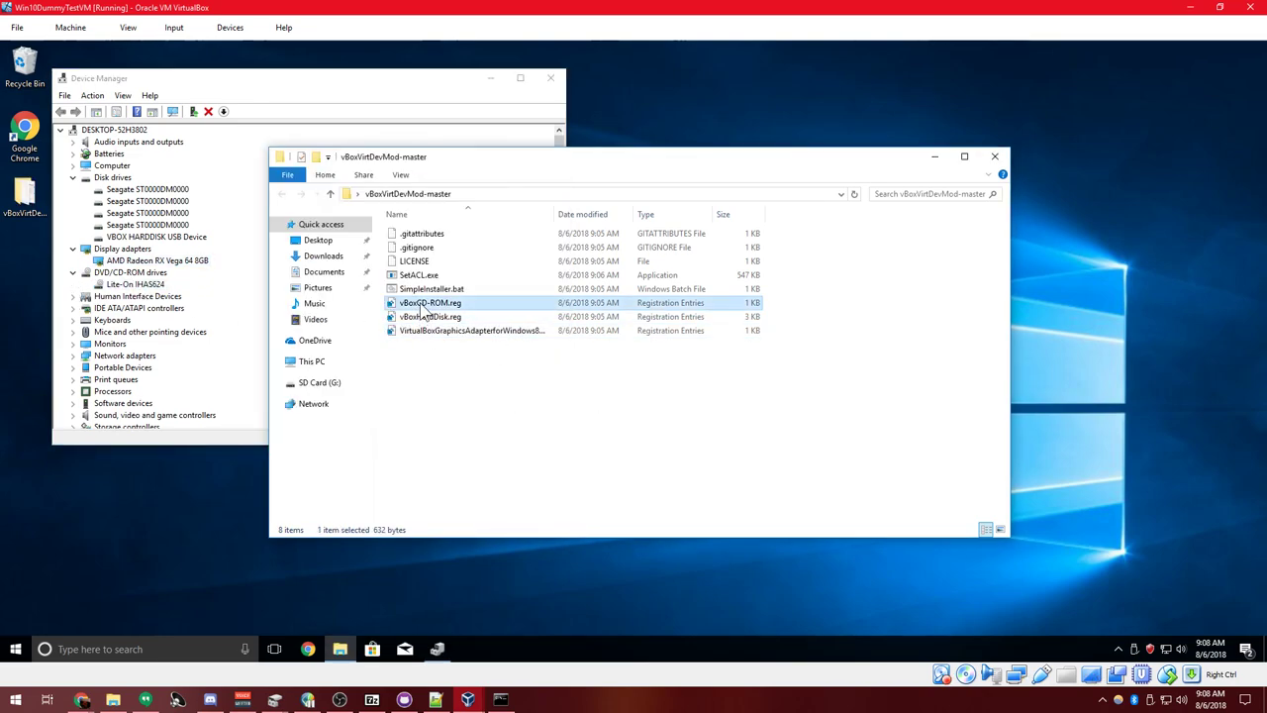
pyautogui.click(455, 315)
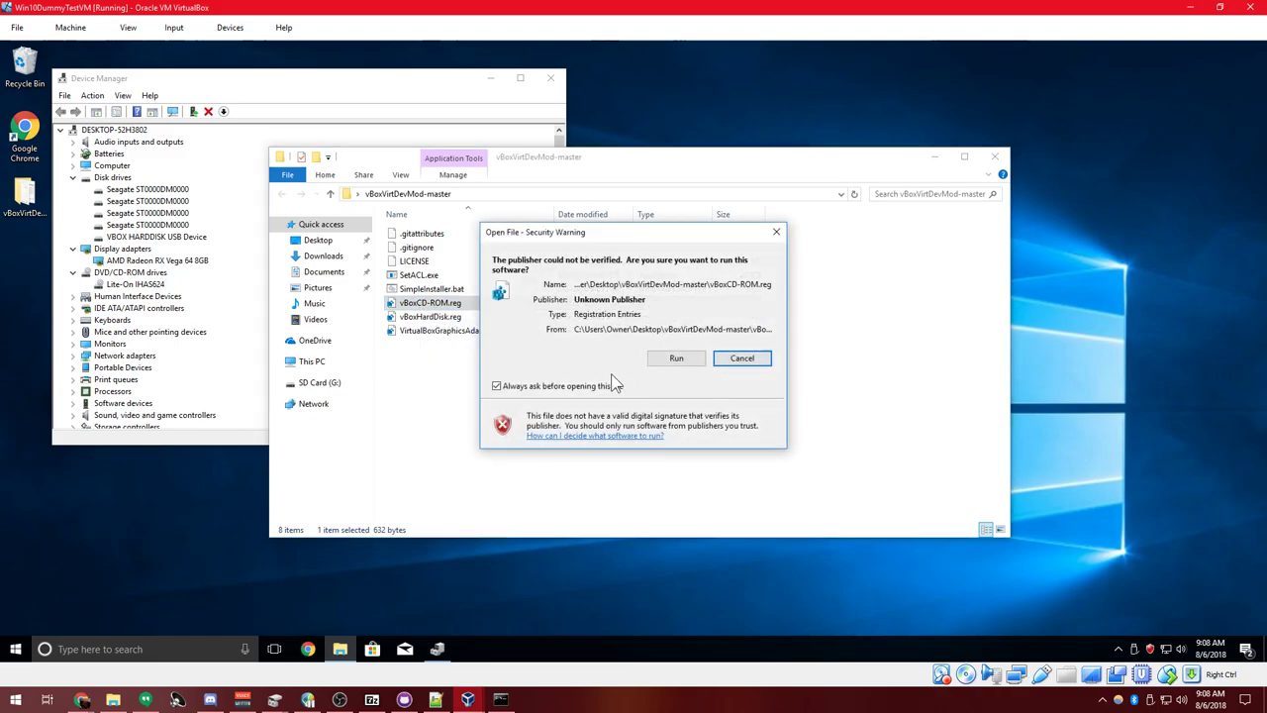
pyautogui.click(662, 358)
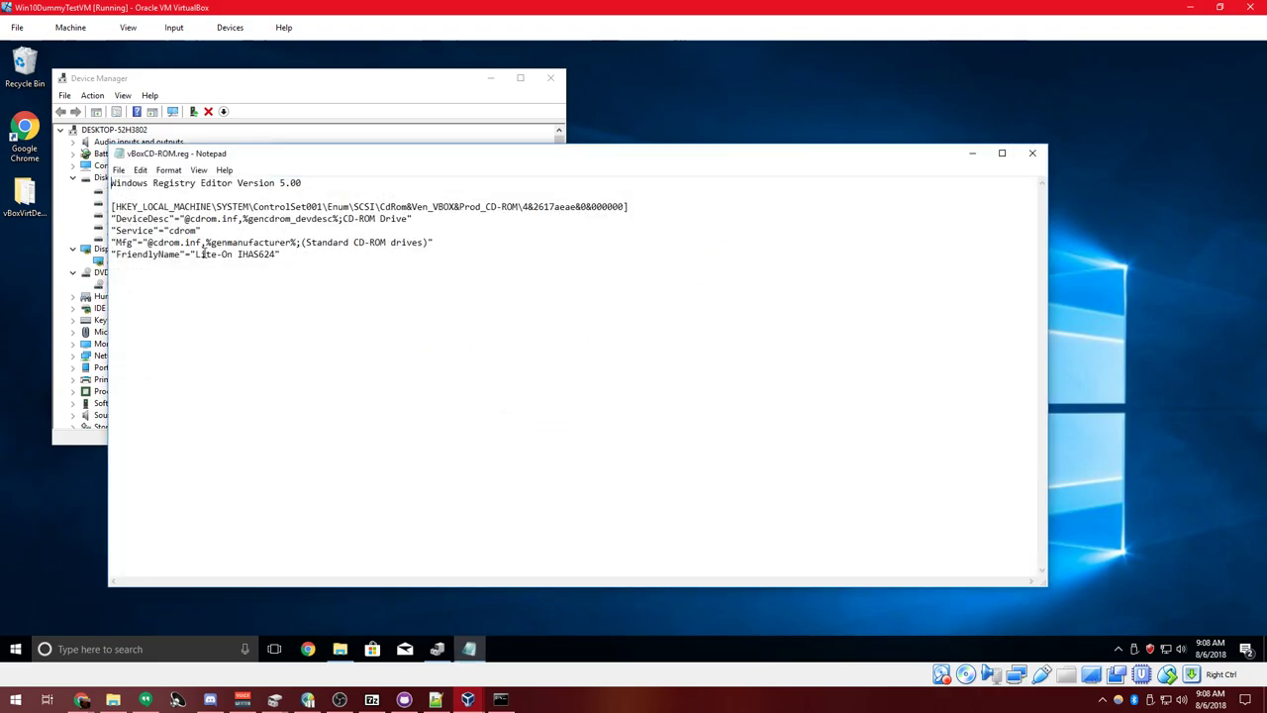
pyautogui.moveTo(196, 255); pyautogui.dragTo(277, 270)
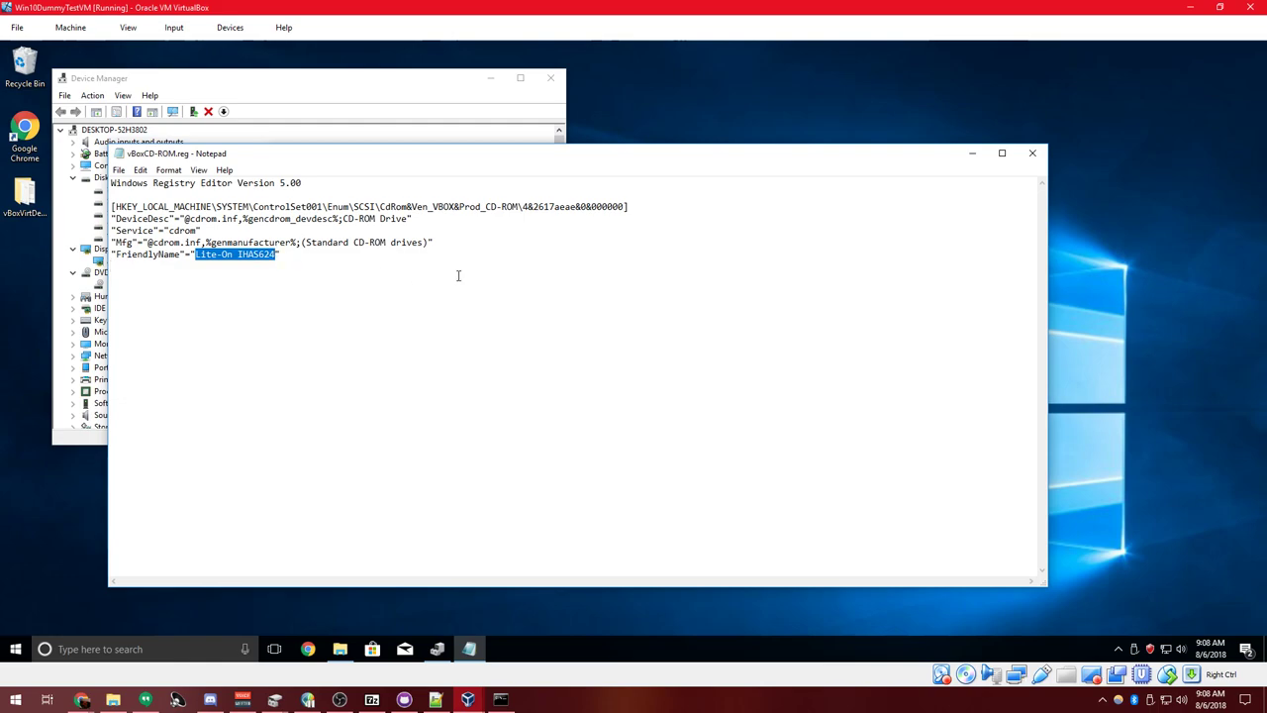
pyautogui.click(1033, 155)
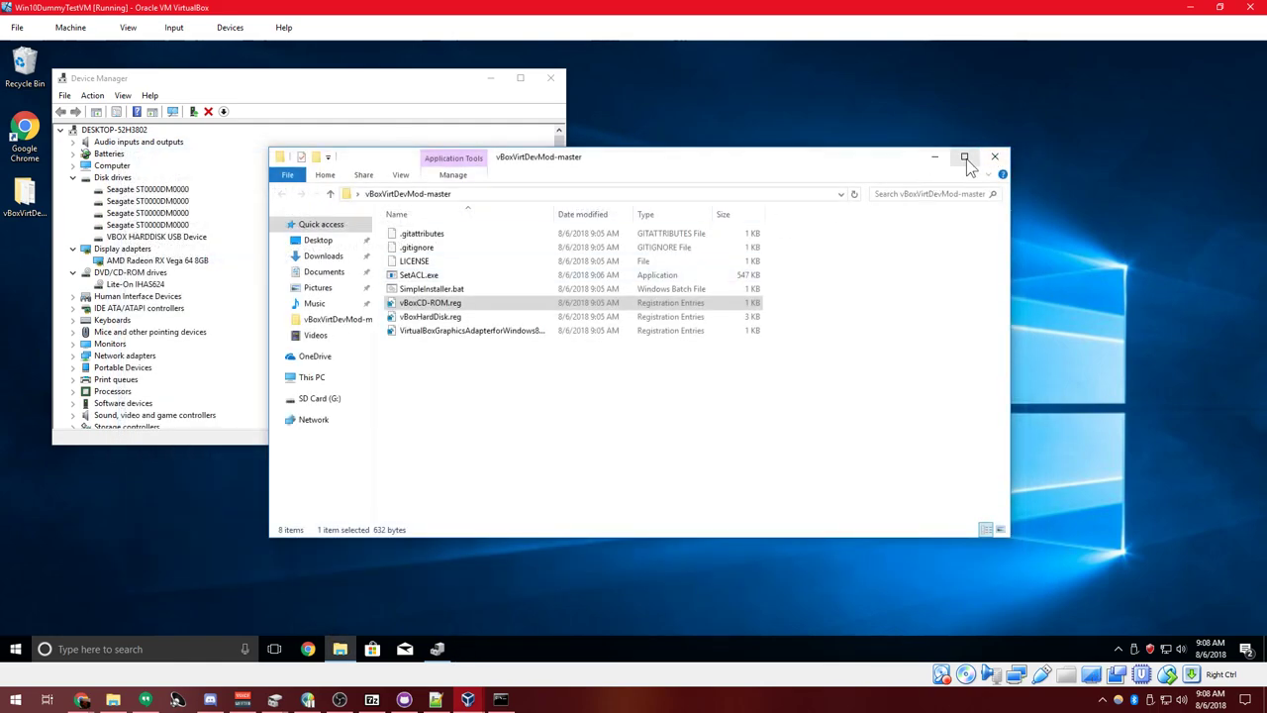
pyautogui.click(994, 157)
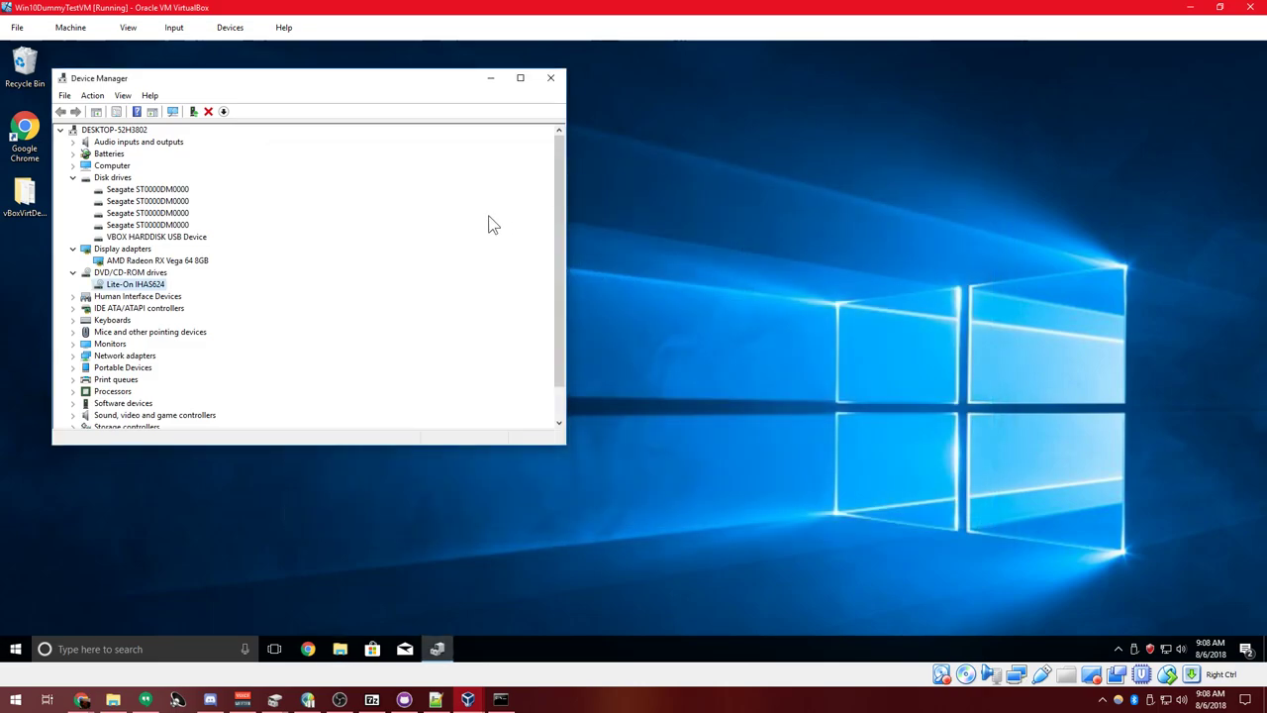
pyautogui.click(556, 83)
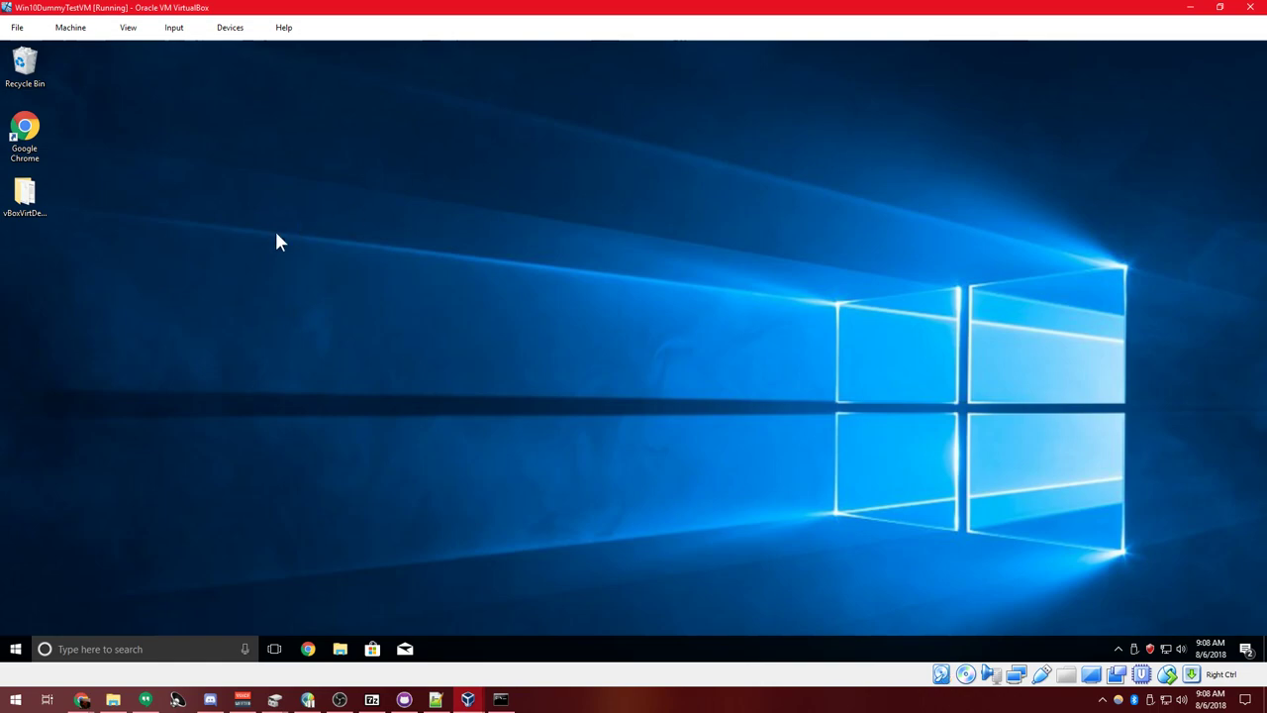